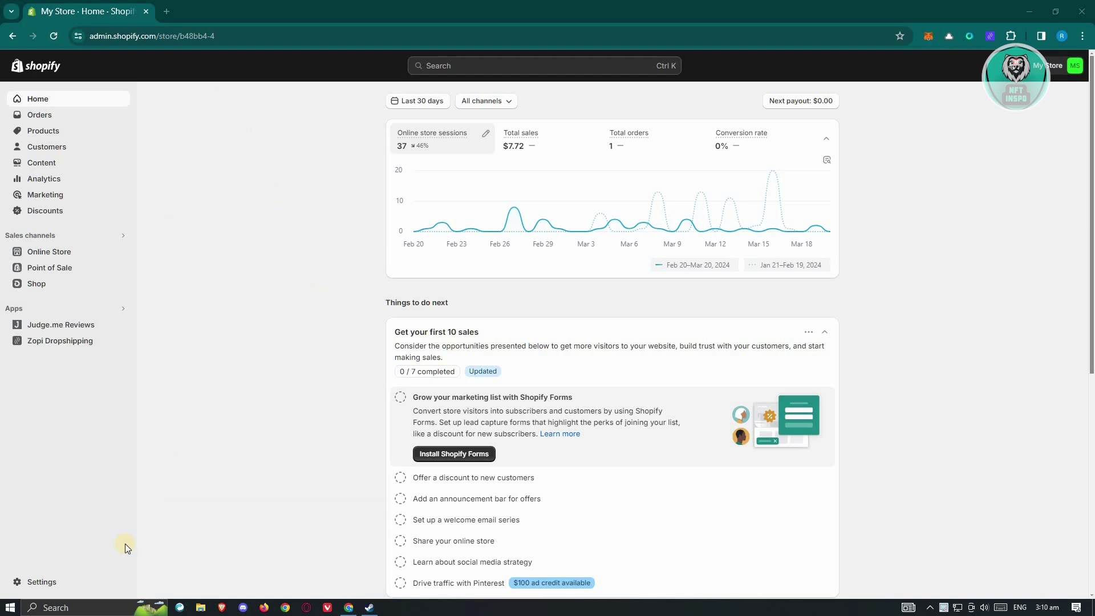
Go to the Shopify App Store via Settings > Apps and sales channels and search 'related products'
click(42, 582)
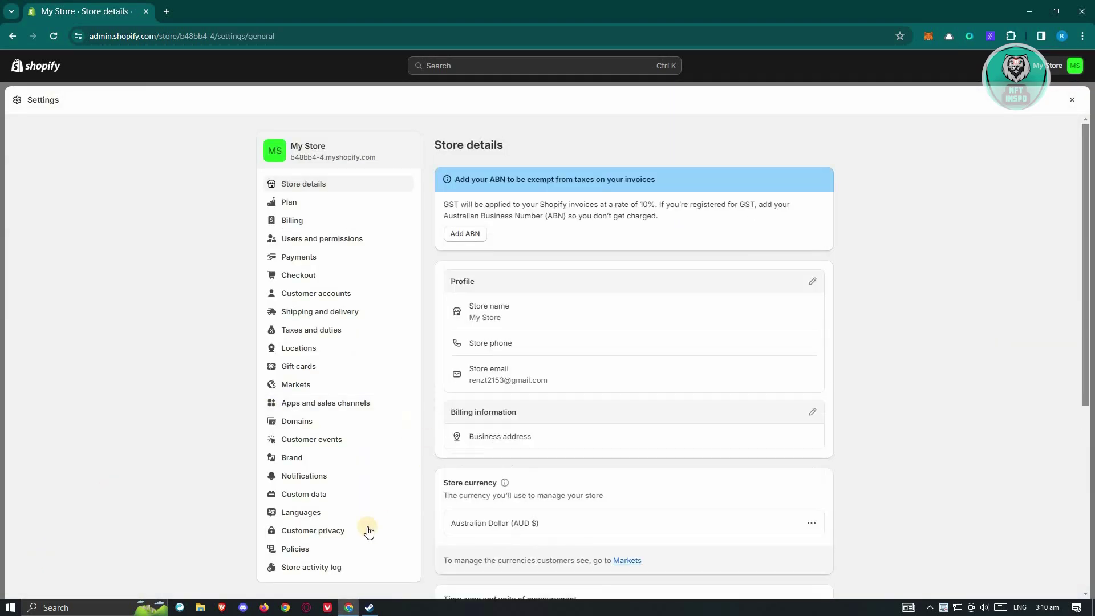
click(349, 403)
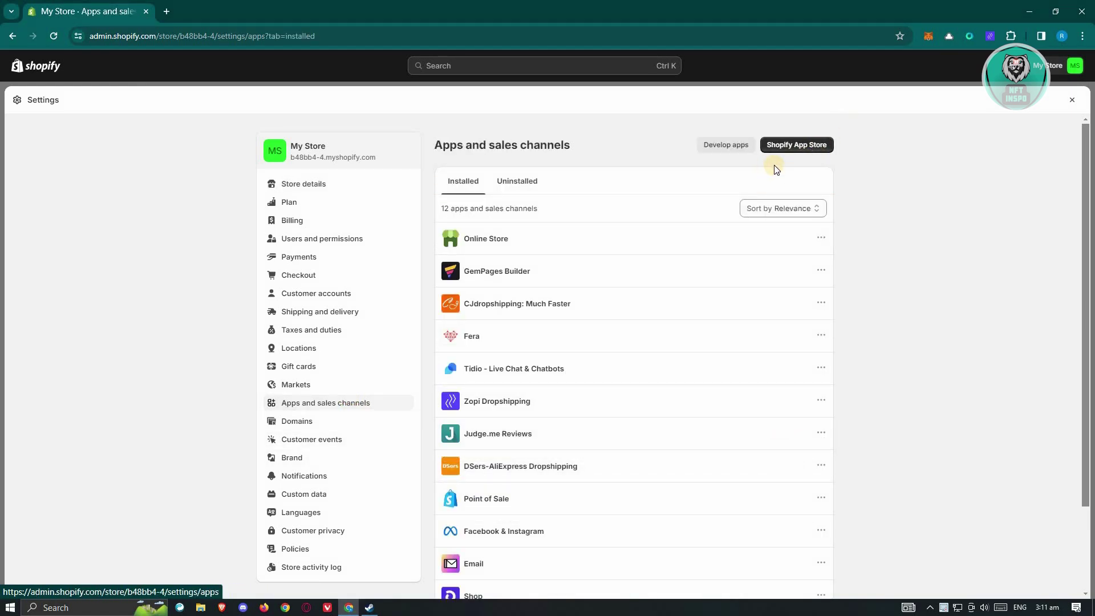
click(810, 146)
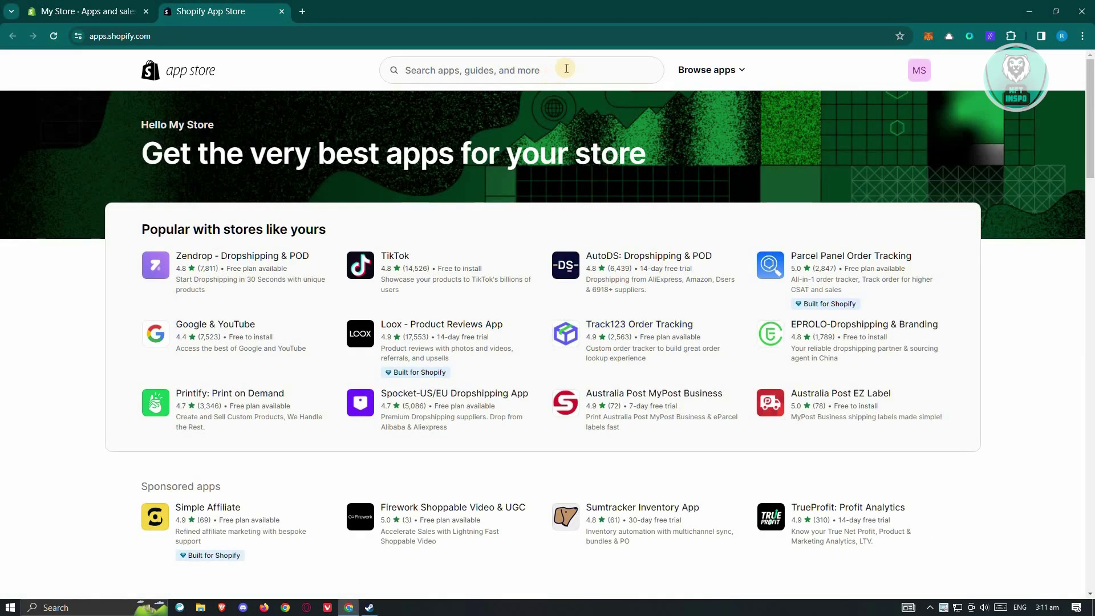
click(567, 68)
text(related p)
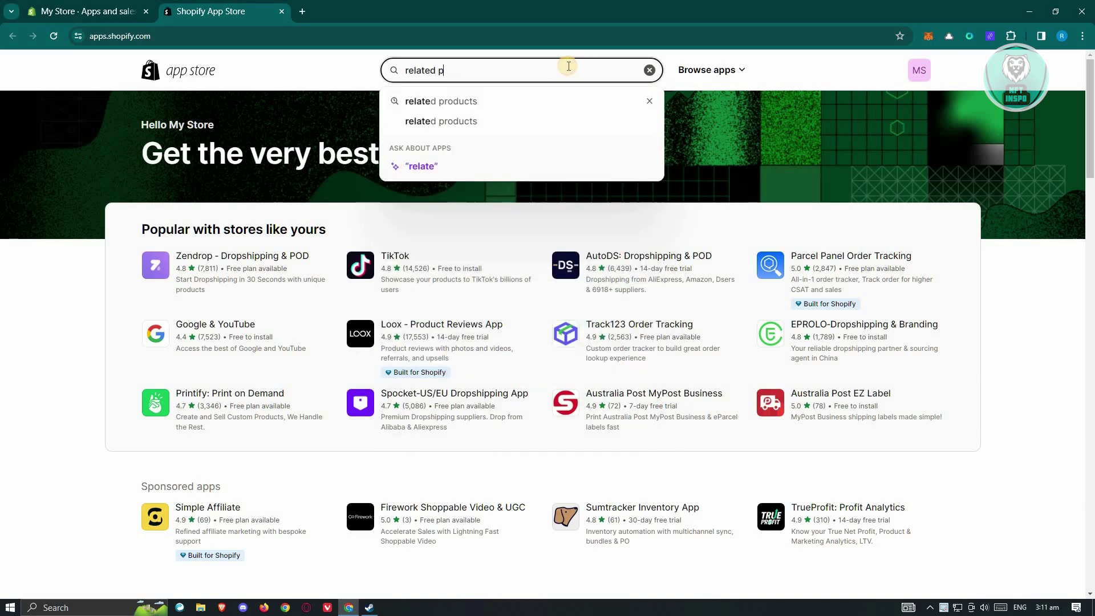
text(roducts)
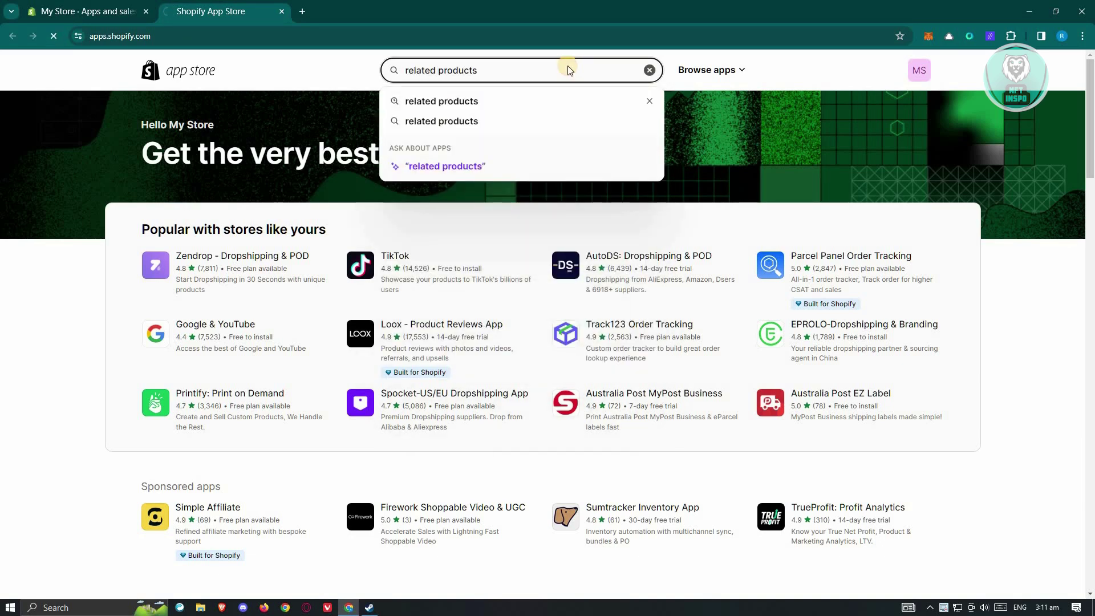
key(Return)
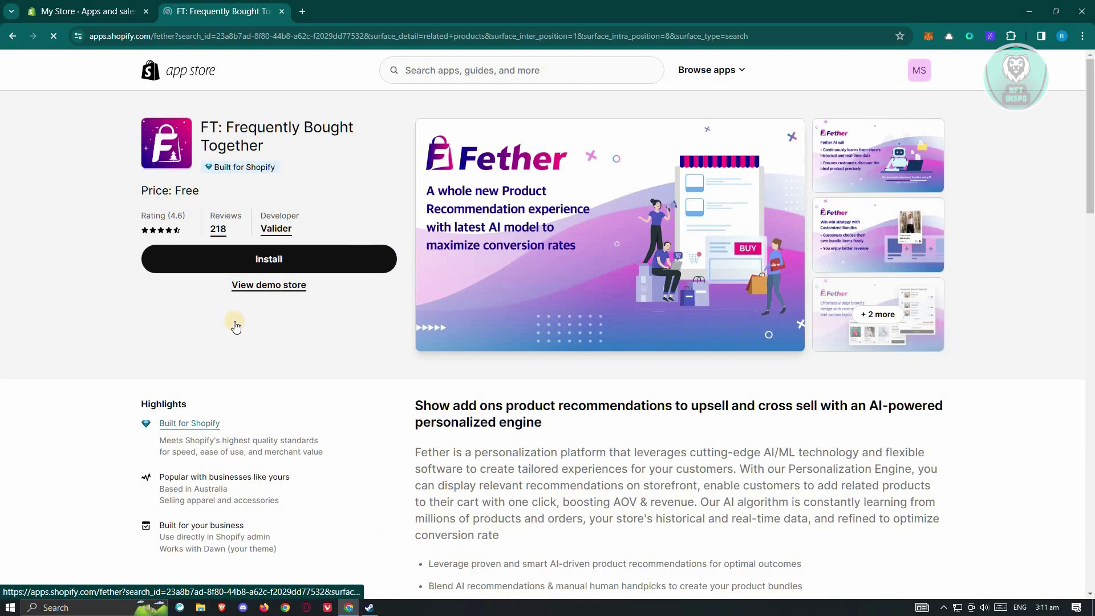
Install Fether's Frequently Bought Together app and approve its requested access
click(331, 259)
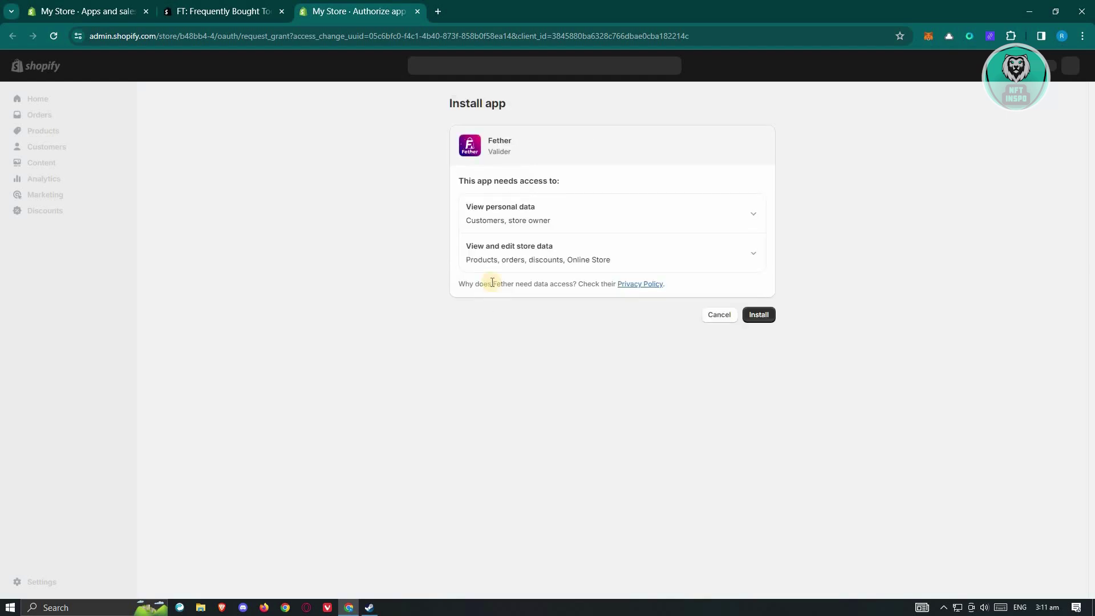
click(770, 316)
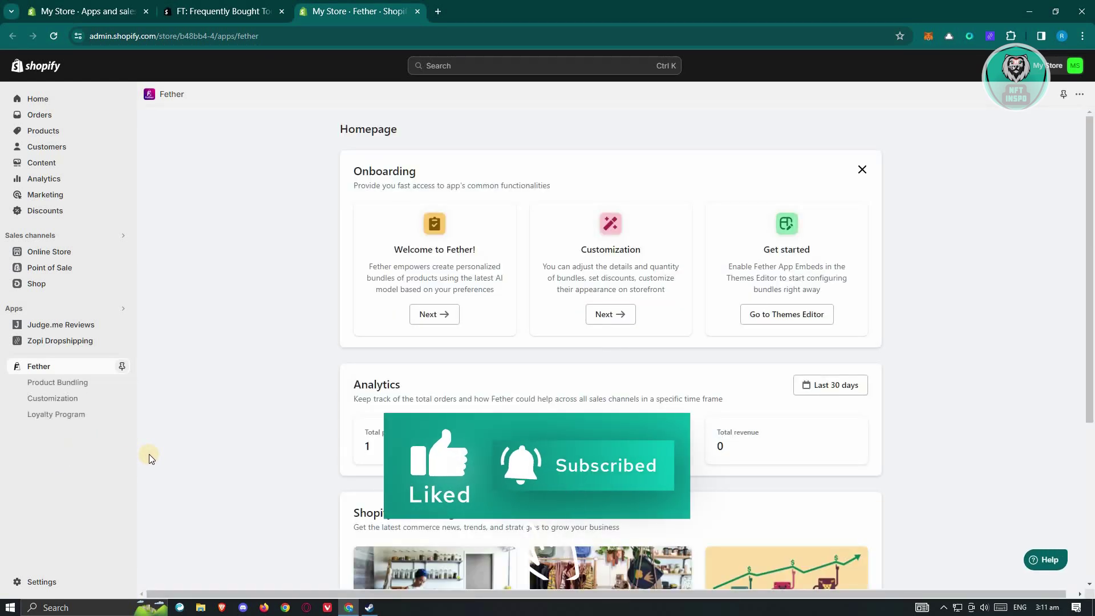
Go to Fether's Product Bundling list and edit the Multifunctional Kitchen Peeler's bundle
scroll(151, 455, down, 1)
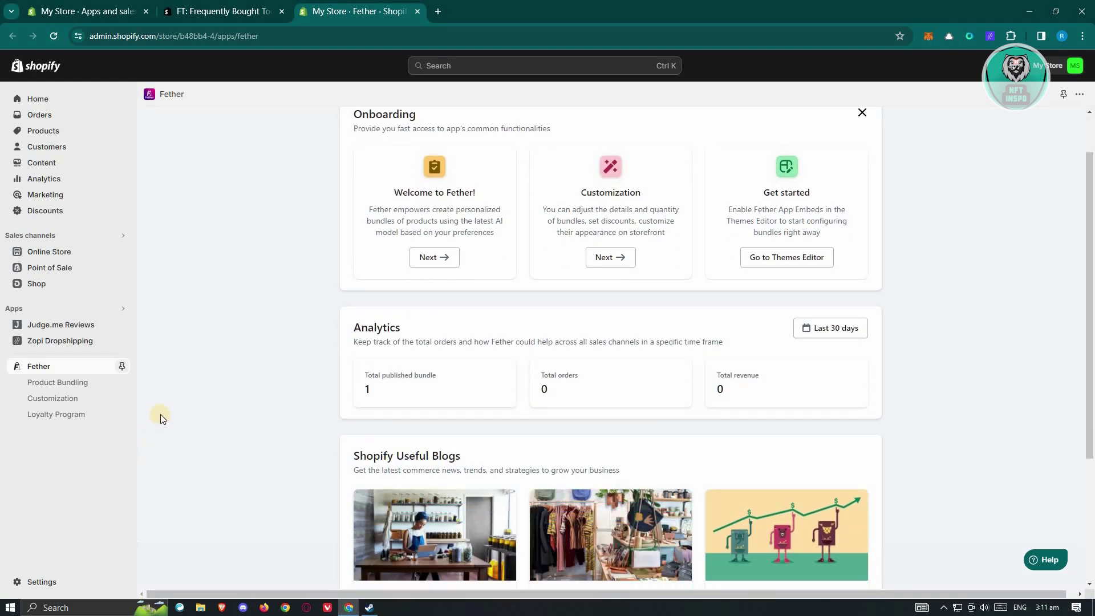
click(90, 387)
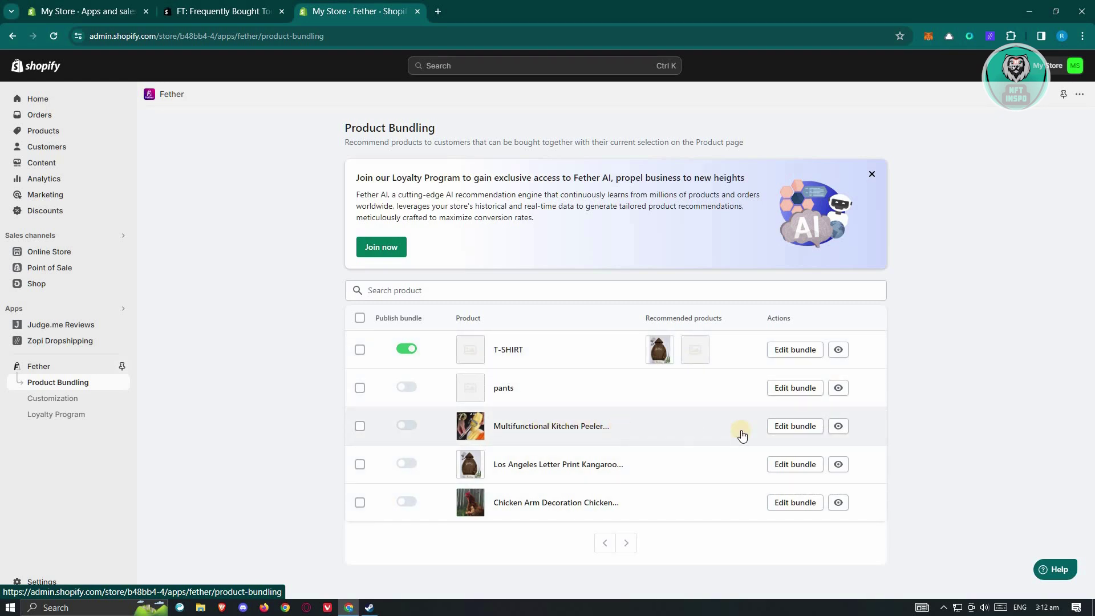
click(783, 426)
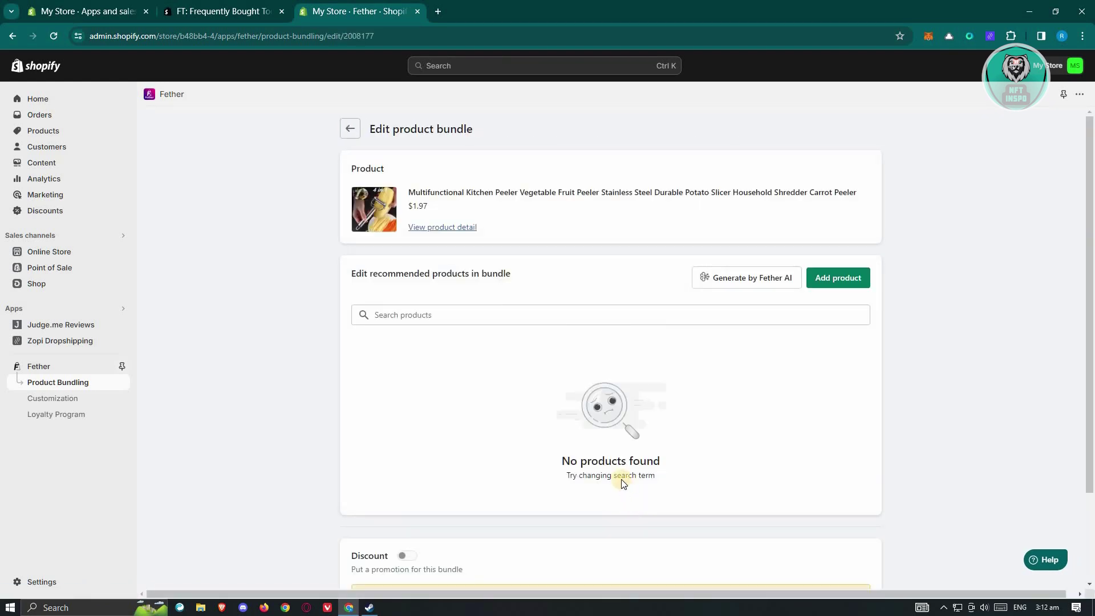
Add the Fether extension to Chrome from Add product, then return to the Shopify bundle editor
click(842, 277)
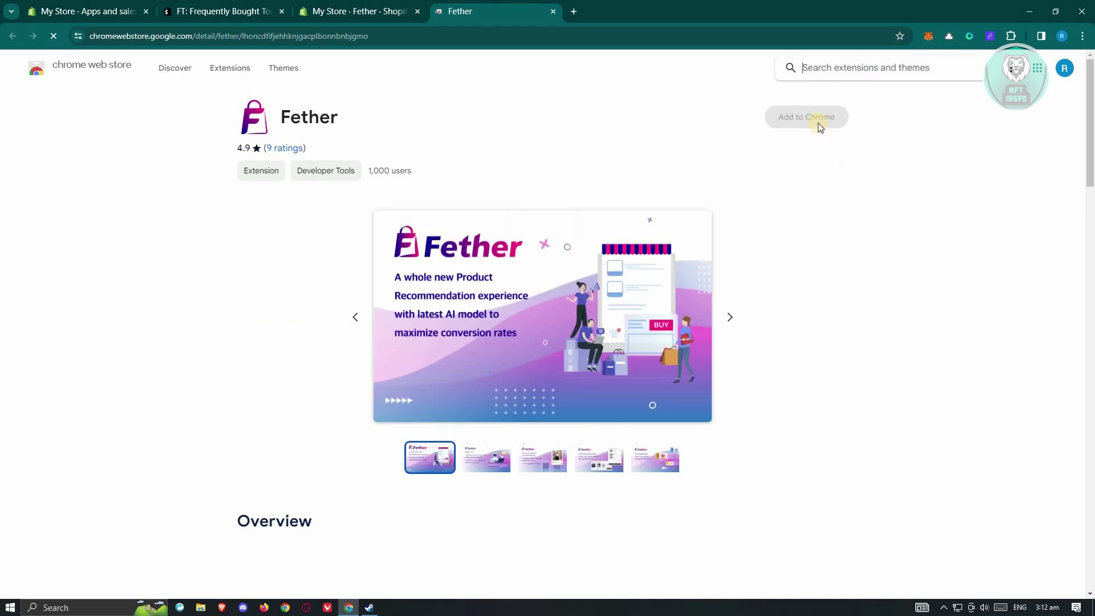
click(819, 117)
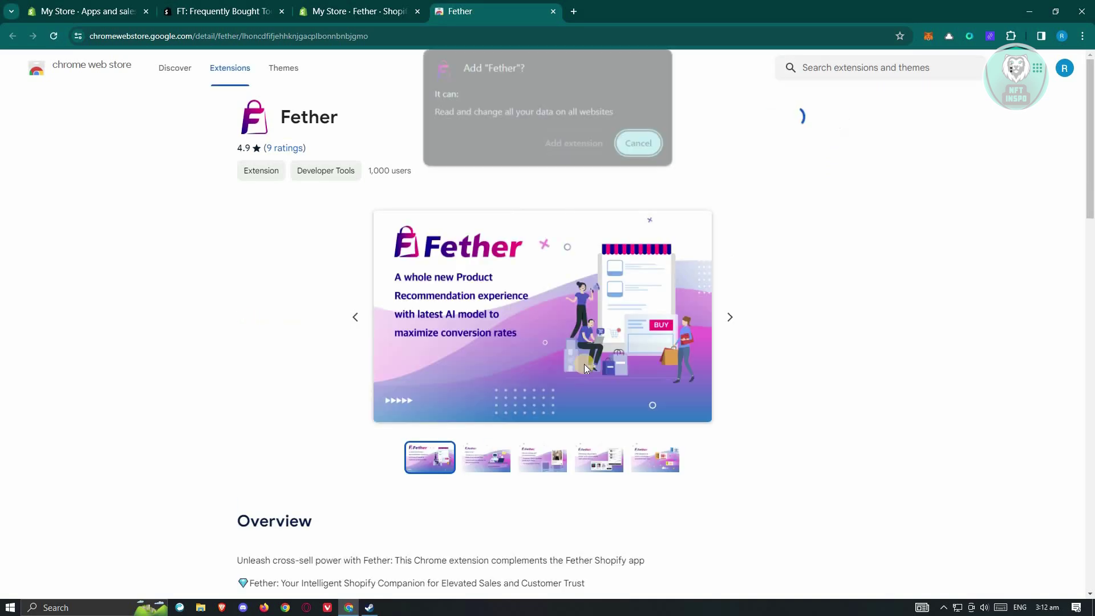
click(582, 146)
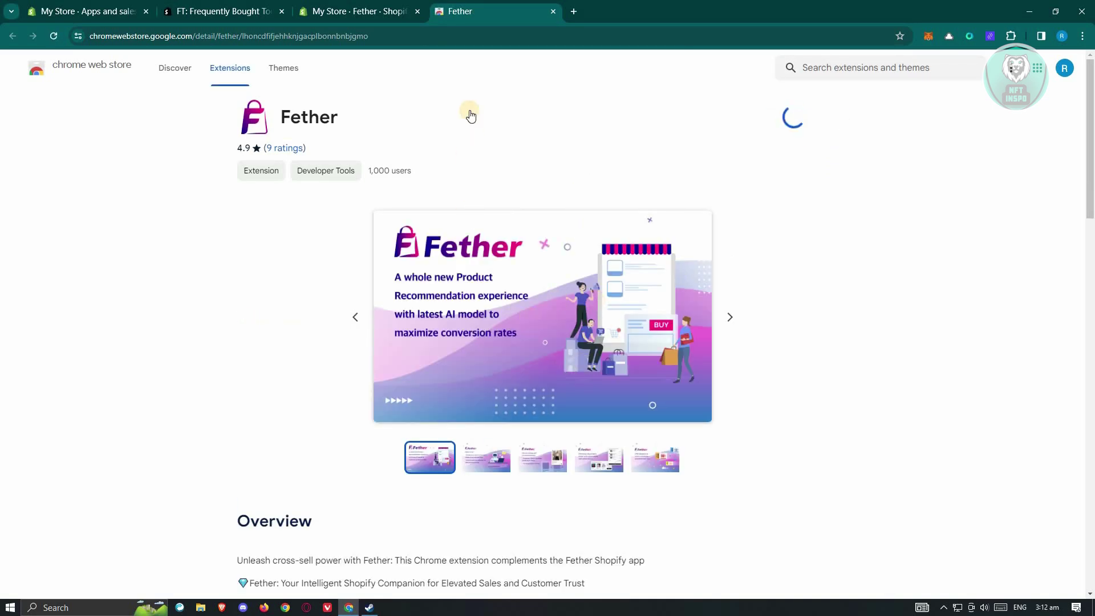
click(361, 7)
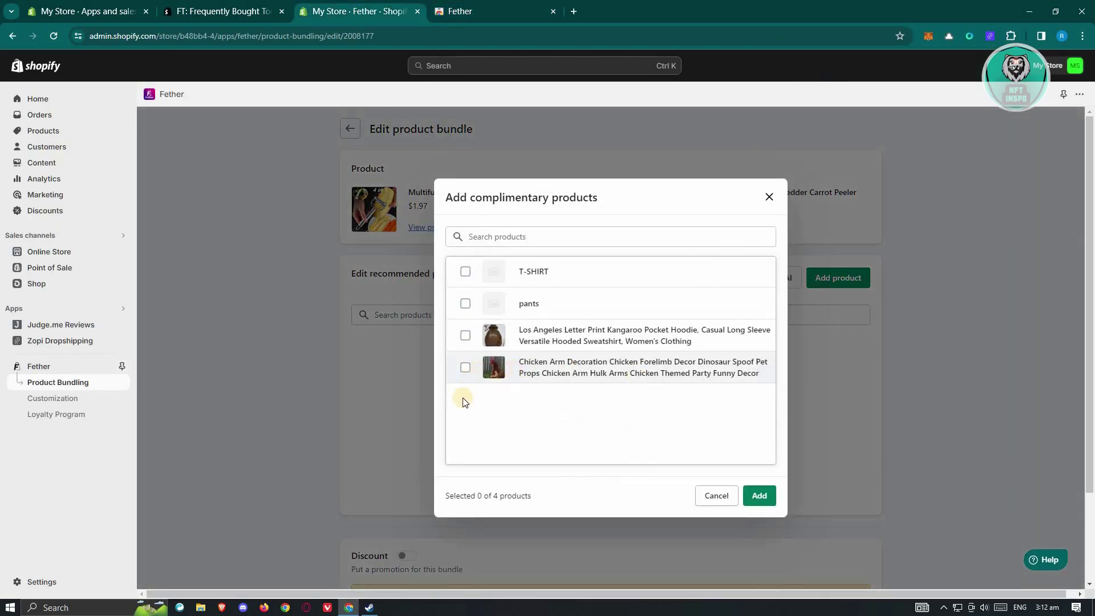
Add Chicken Arm Decoration to the peeler's bundle, save it, and switch on its Publish toggle
click(466, 370)
click(770, 497)
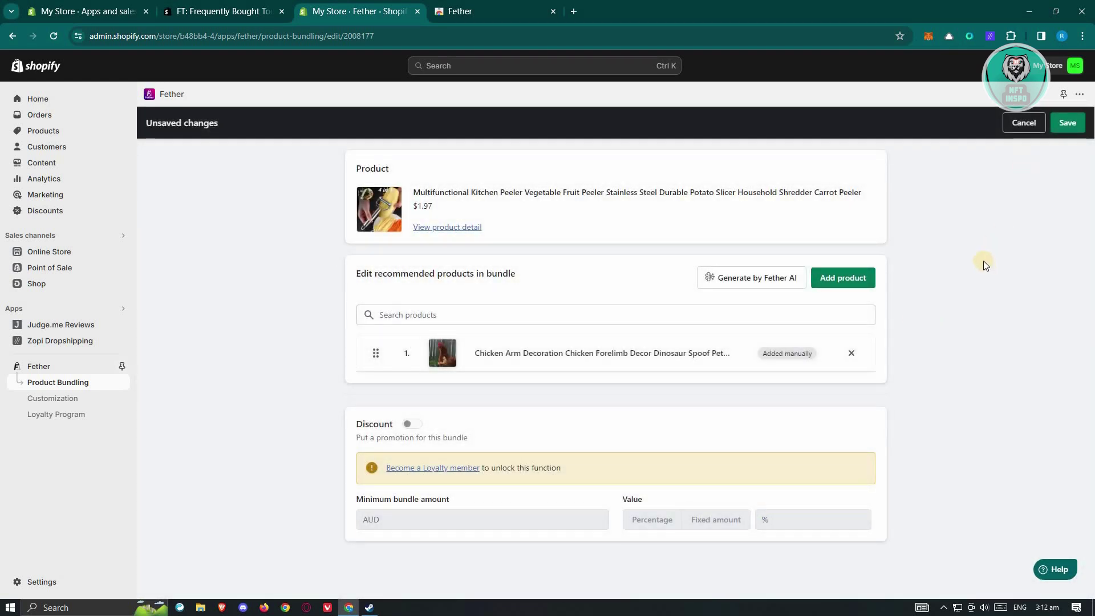
click(1069, 124)
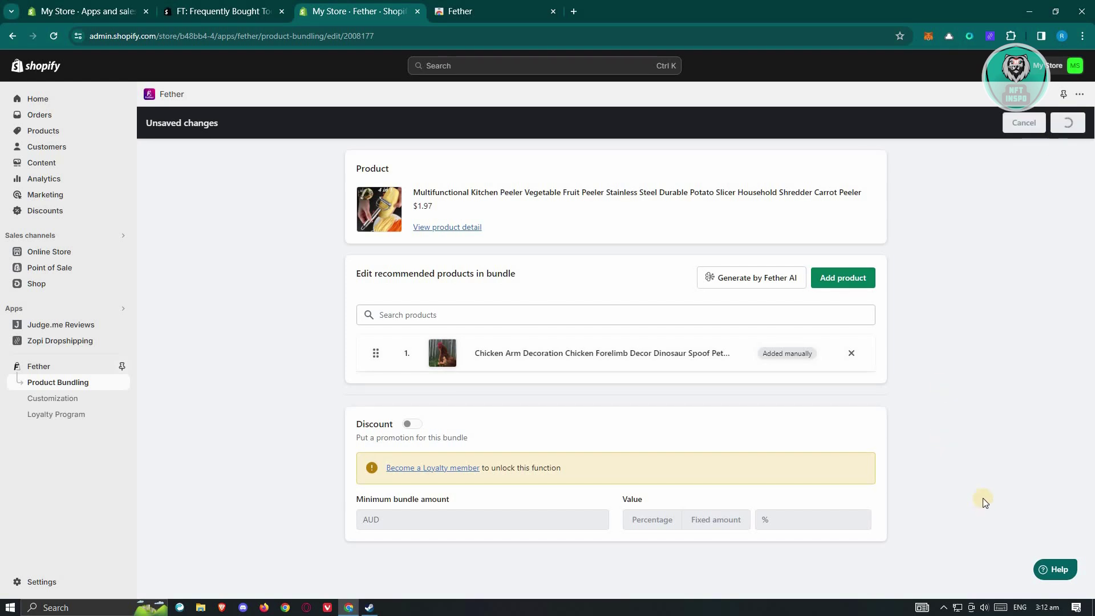
click(60, 388)
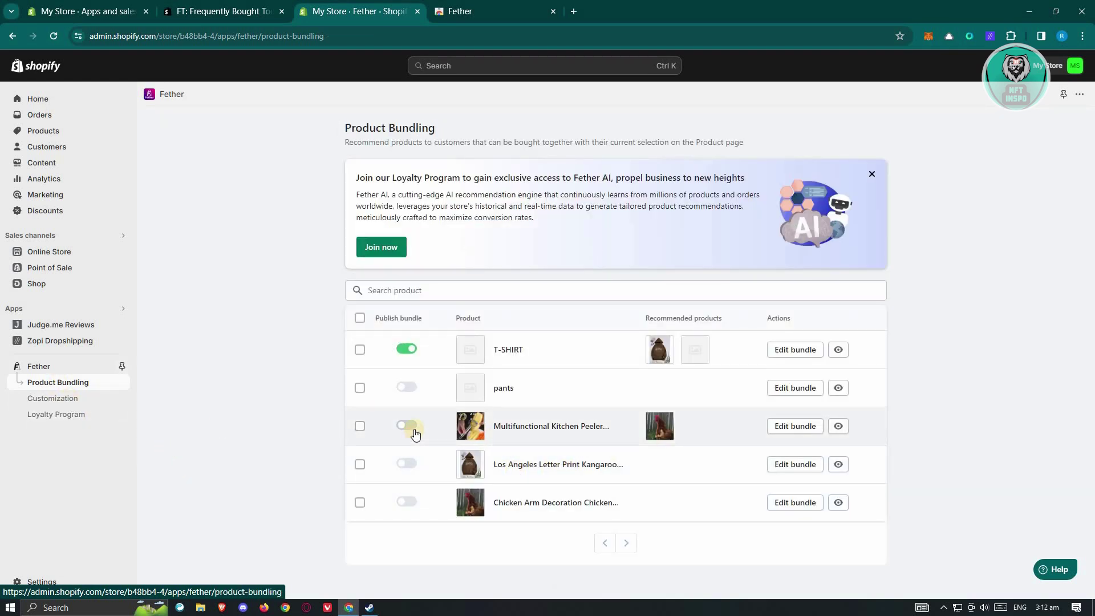
click(409, 426)
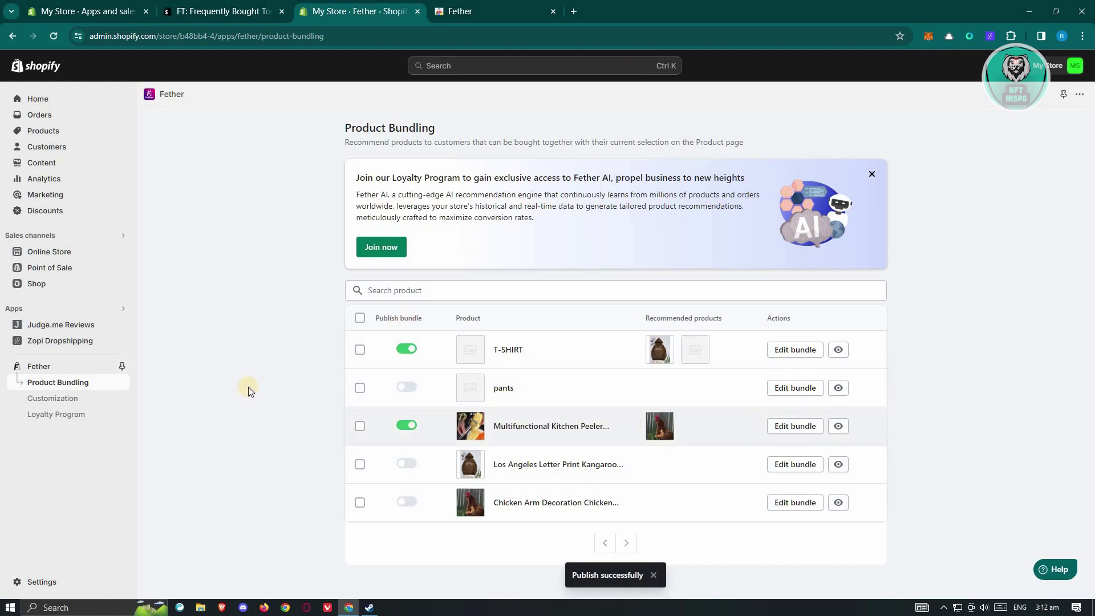
Launch the theme editor from Fether's homepage to enable the app, closing the extension page
click(53, 363)
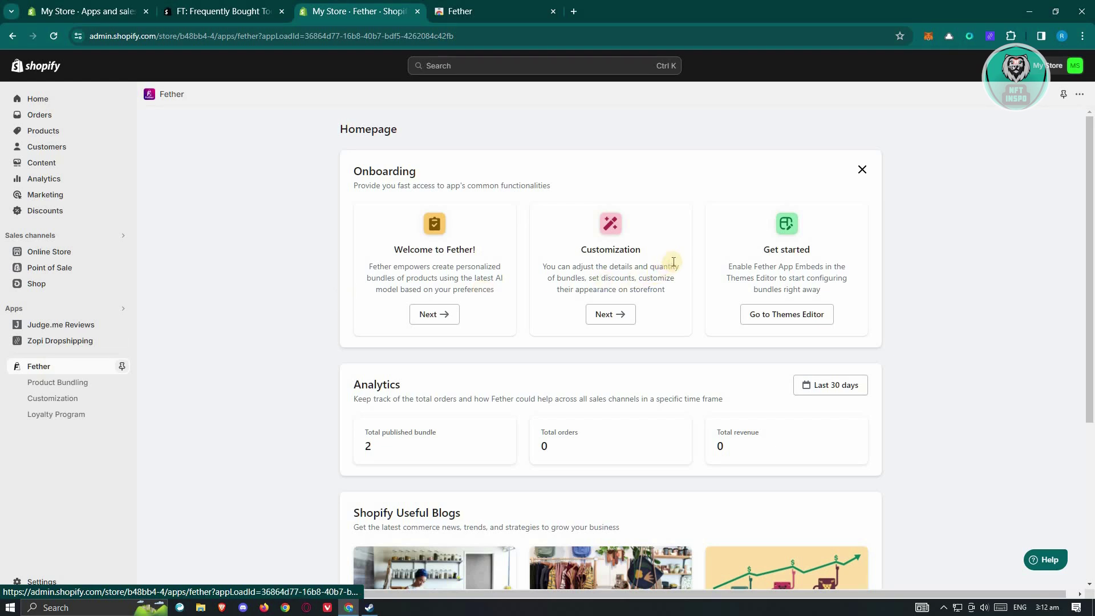
click(780, 318)
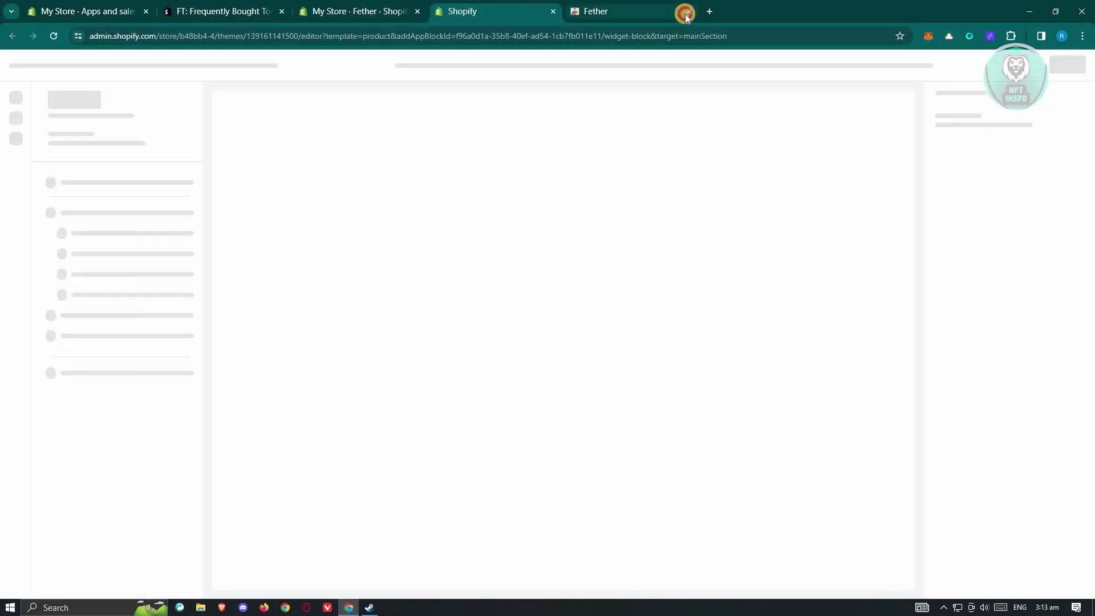
click(687, 12)
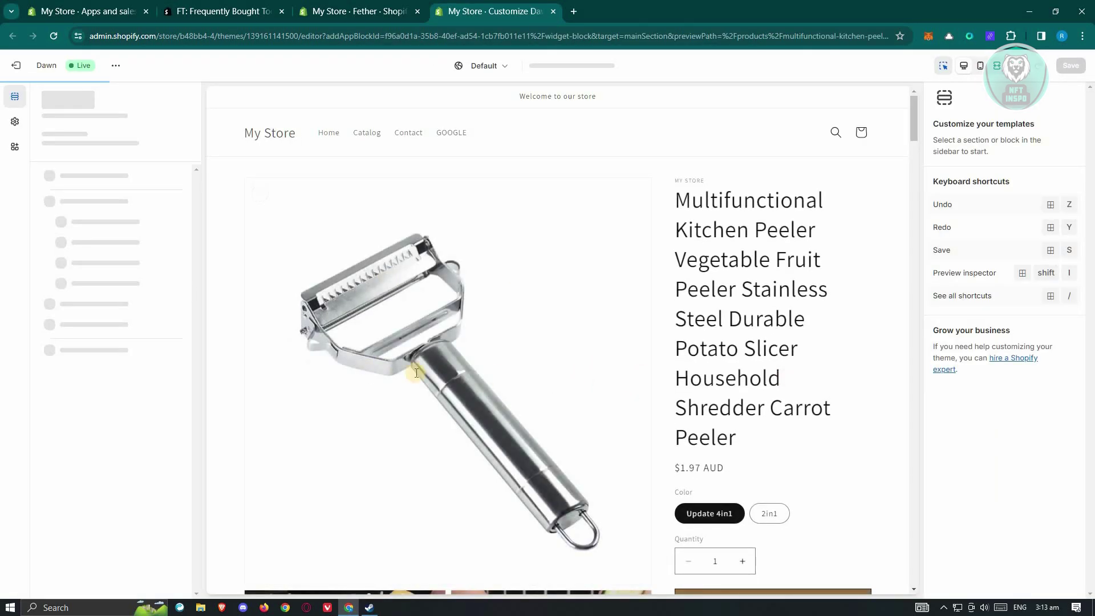
Dismiss the Fether notice and drag Related products below Apps, then back under Product information
mouse_move(116, 342)
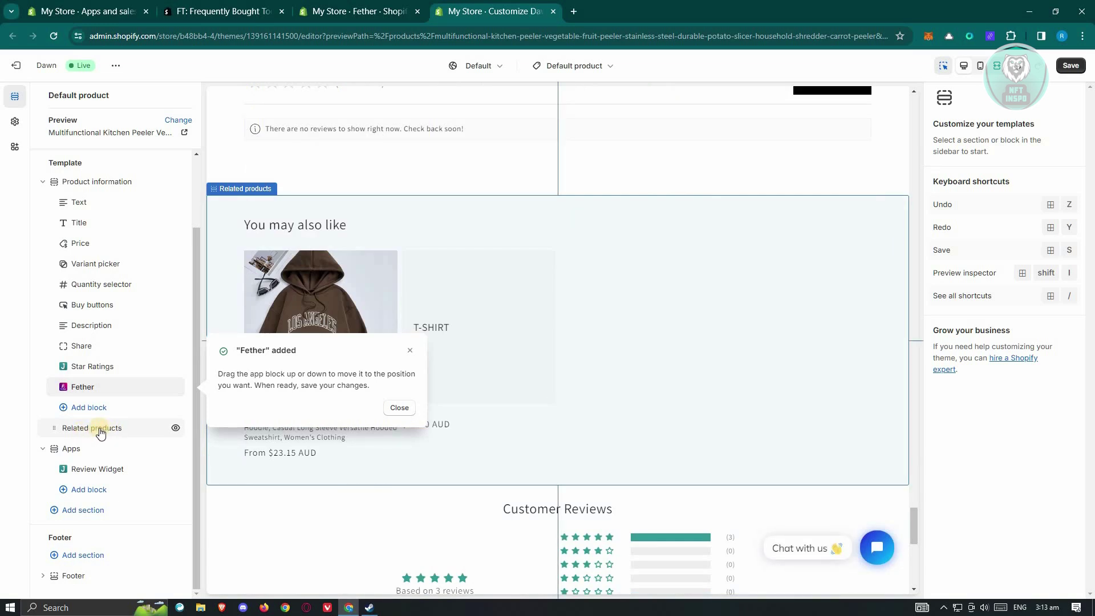
click(110, 432)
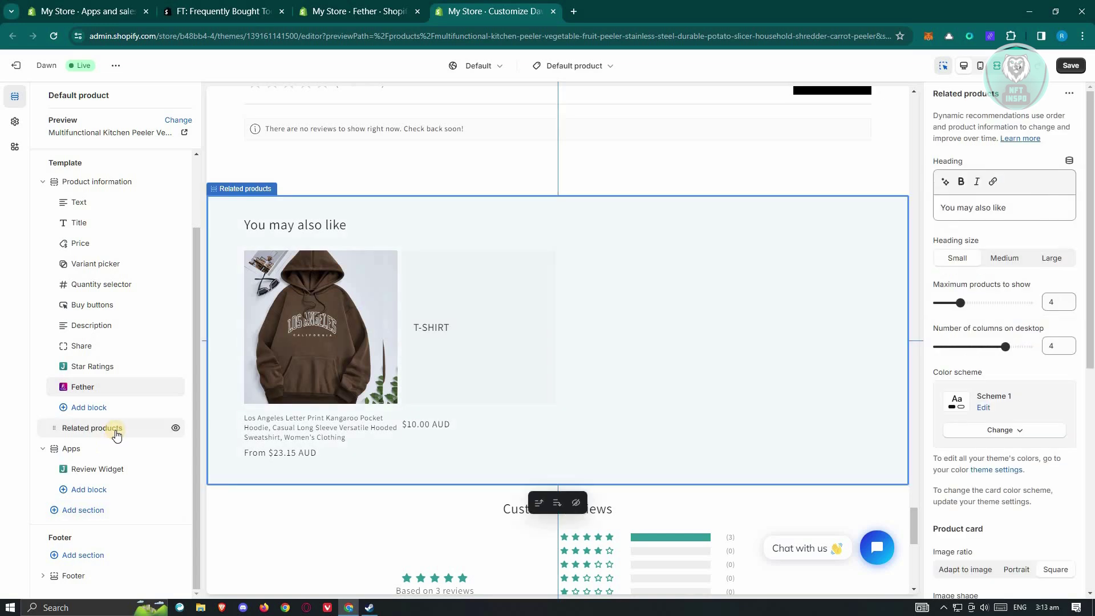
right_click(112, 430)
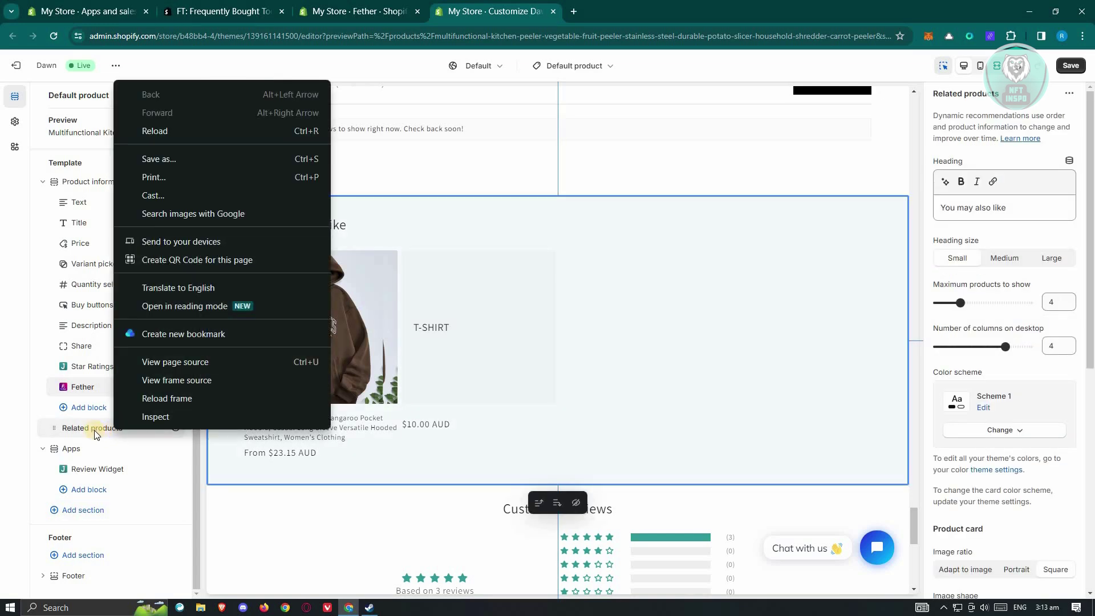
click(101, 433)
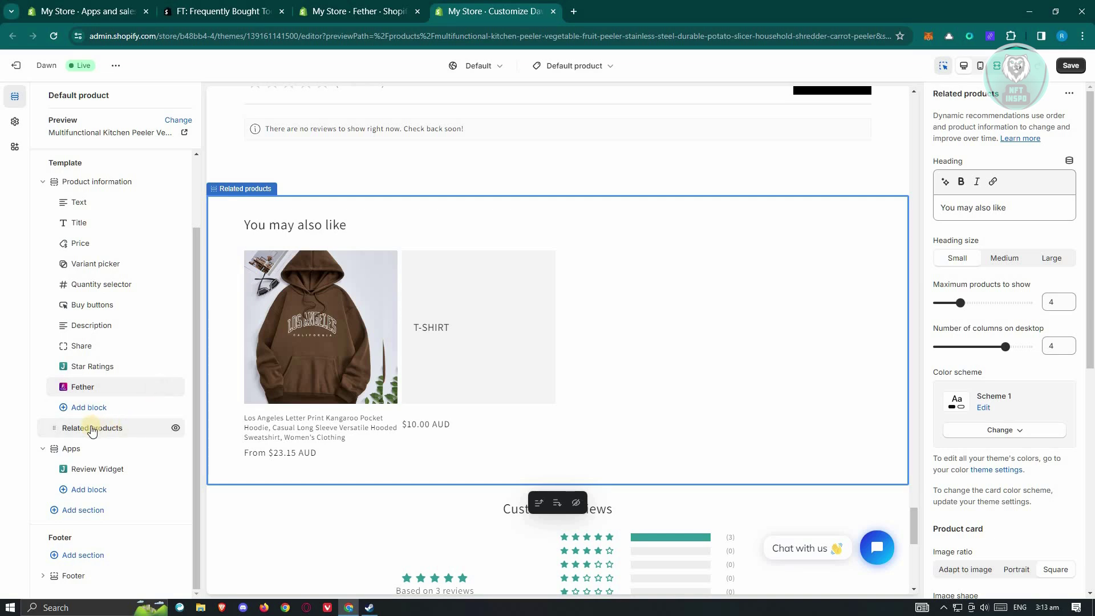
drag(54, 429, 57, 489)
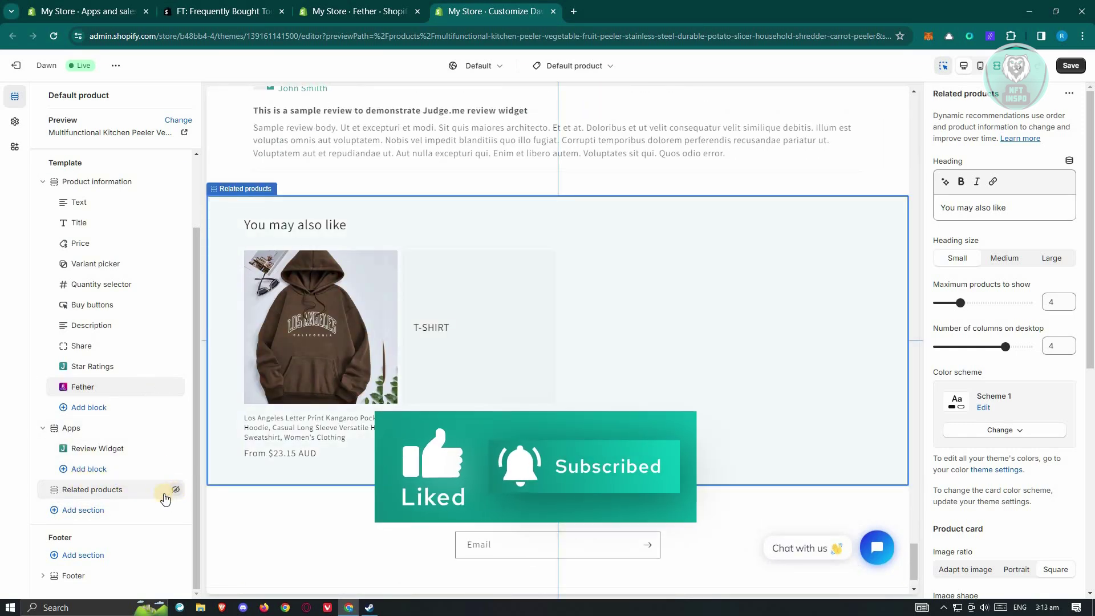
drag(114, 488, 93, 427)
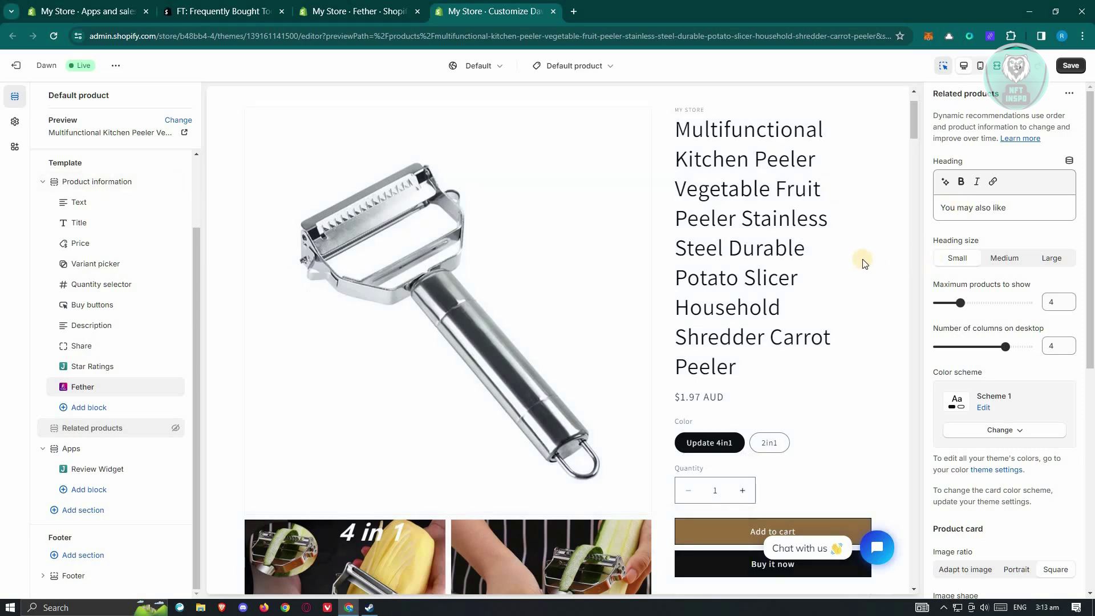
Save the product template and check the preview's $9.69 Frequently Bought Together bundle
click(1071, 65)
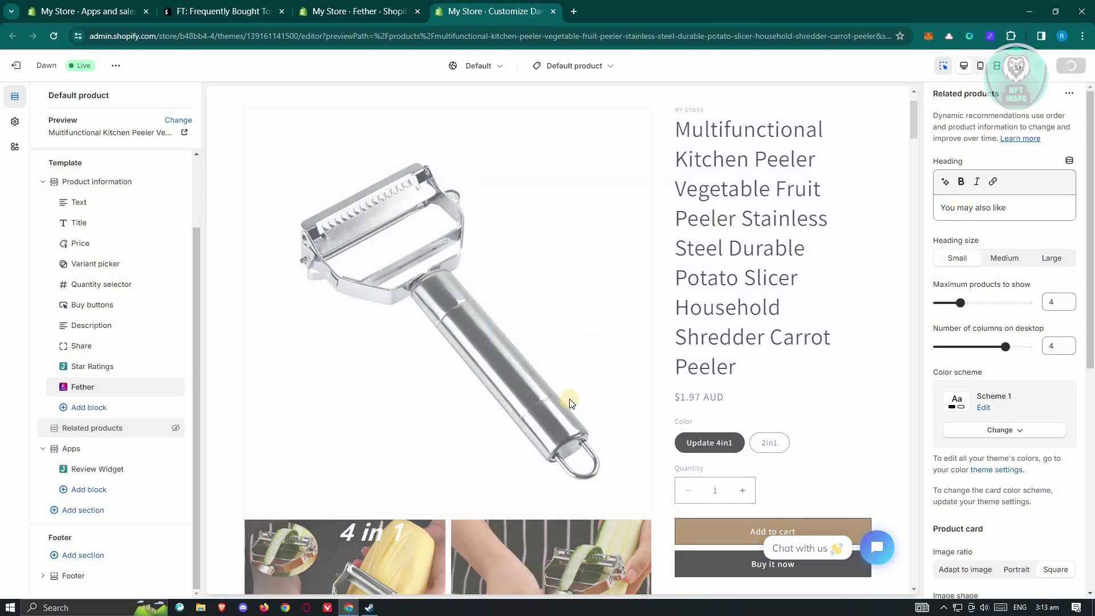
scroll(541, 427, down, 12)
scroll(508, 444, down, 10)
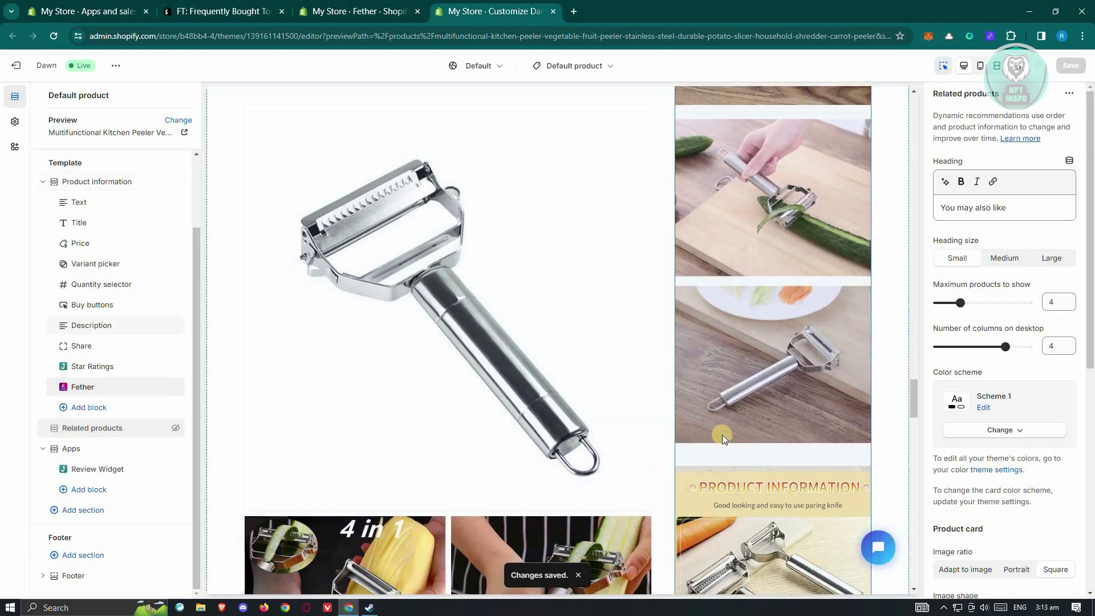
scroll(722, 435, down, 15)
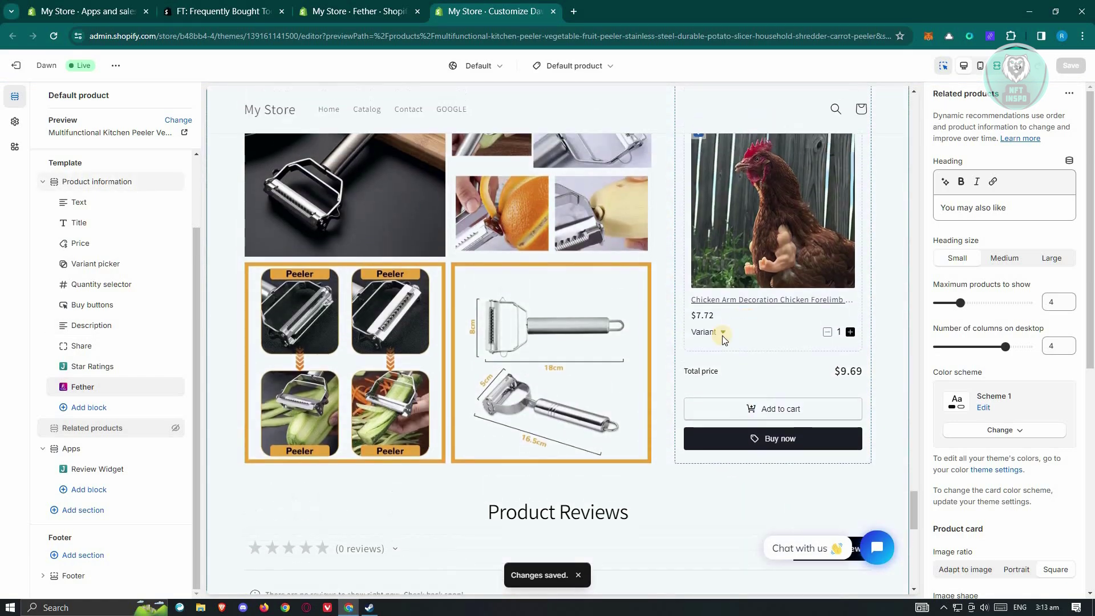
scroll(742, 274, up, 5)
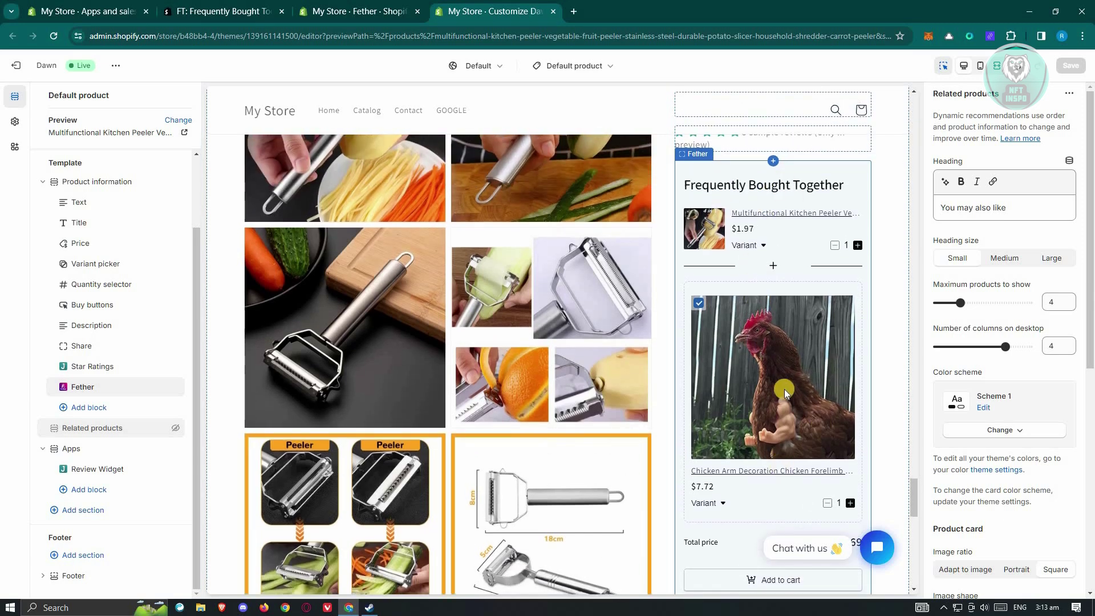
scroll(785, 389, down, 5)
scroll(513, 256, up, 2)
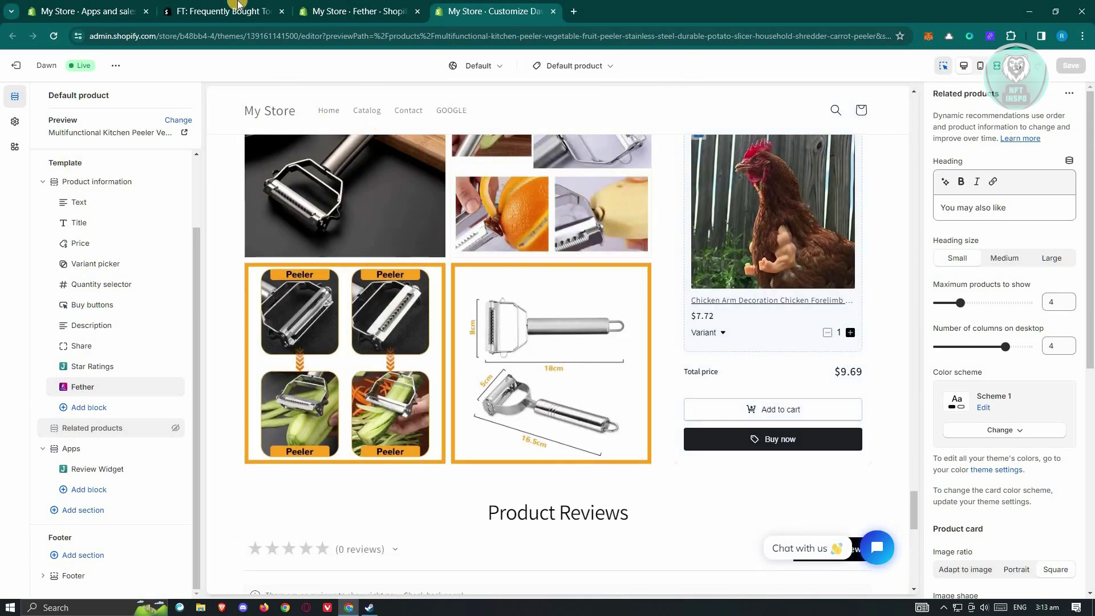
Review Fether's widget Customization, toggling the modal and section Display Mode options off and back on
click(319, 11)
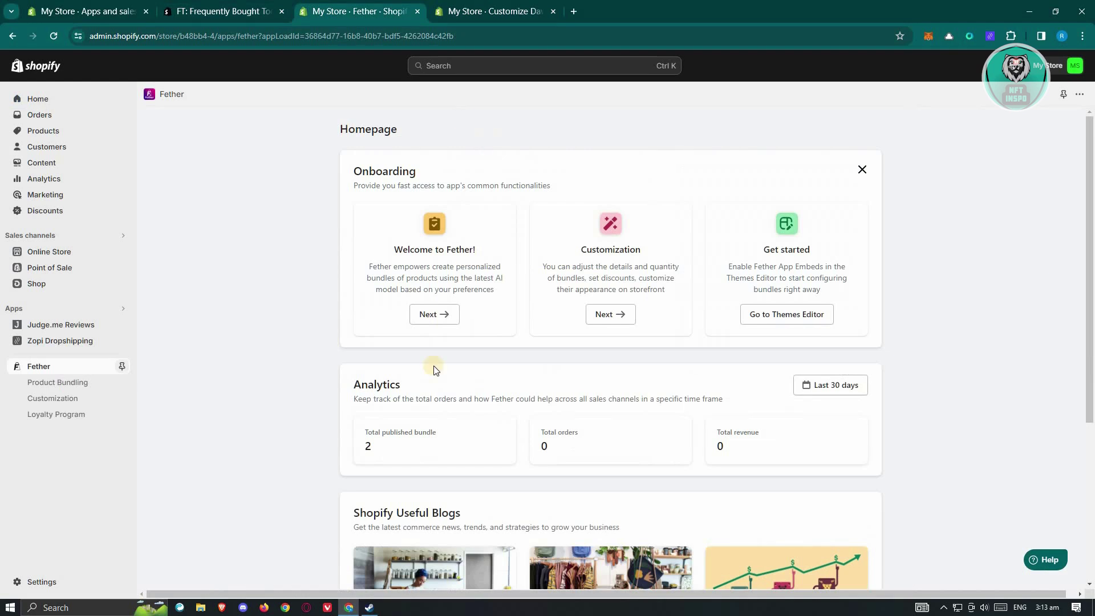
click(53, 398)
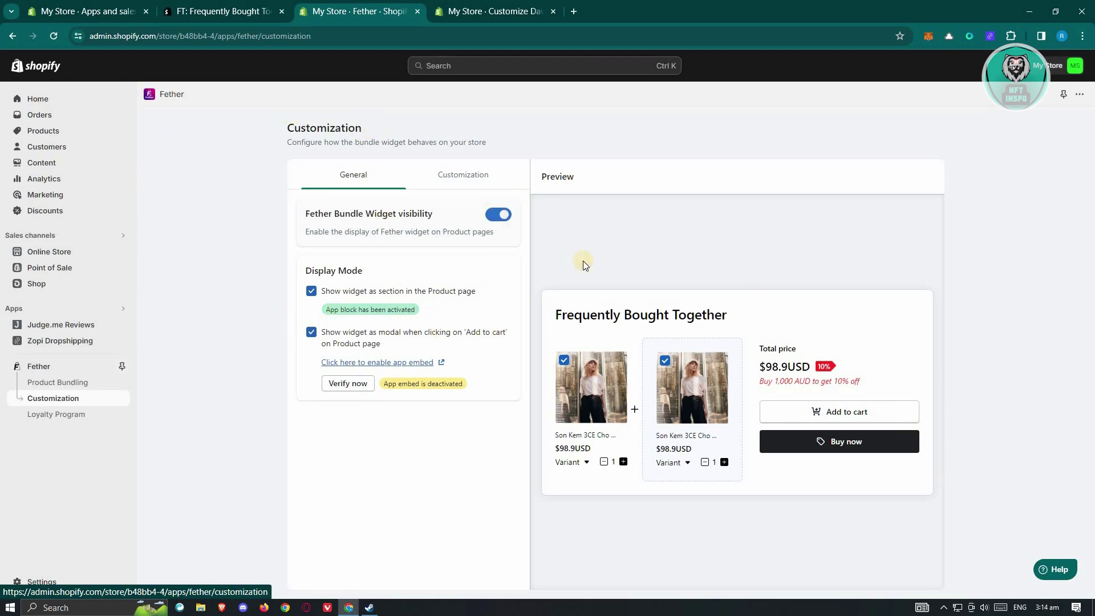
click(500, 220)
click(311, 333)
click(311, 292)
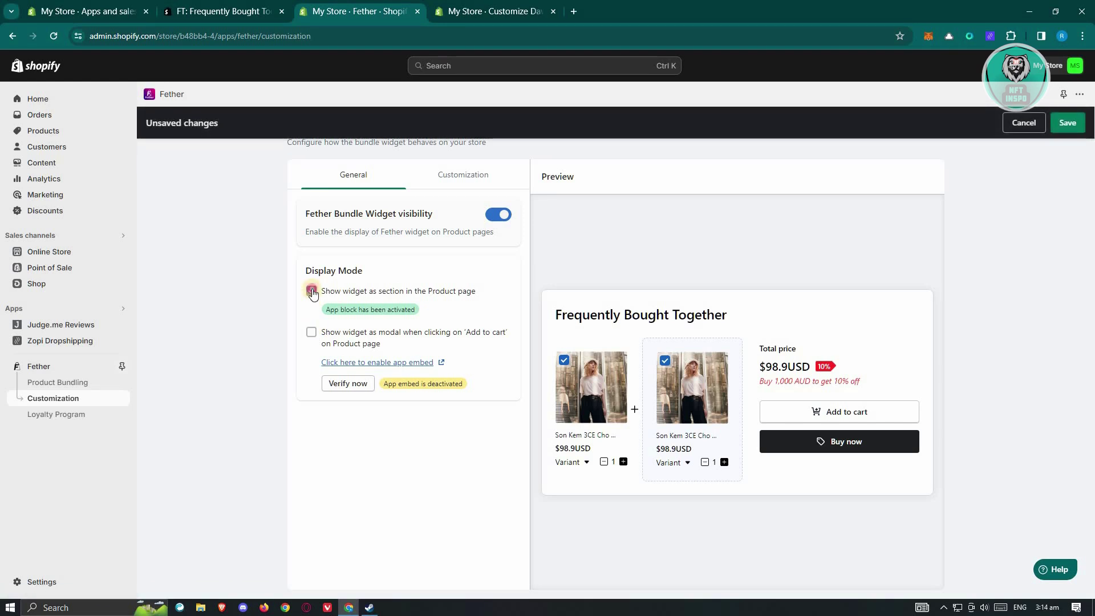
click(311, 333)
click(312, 292)
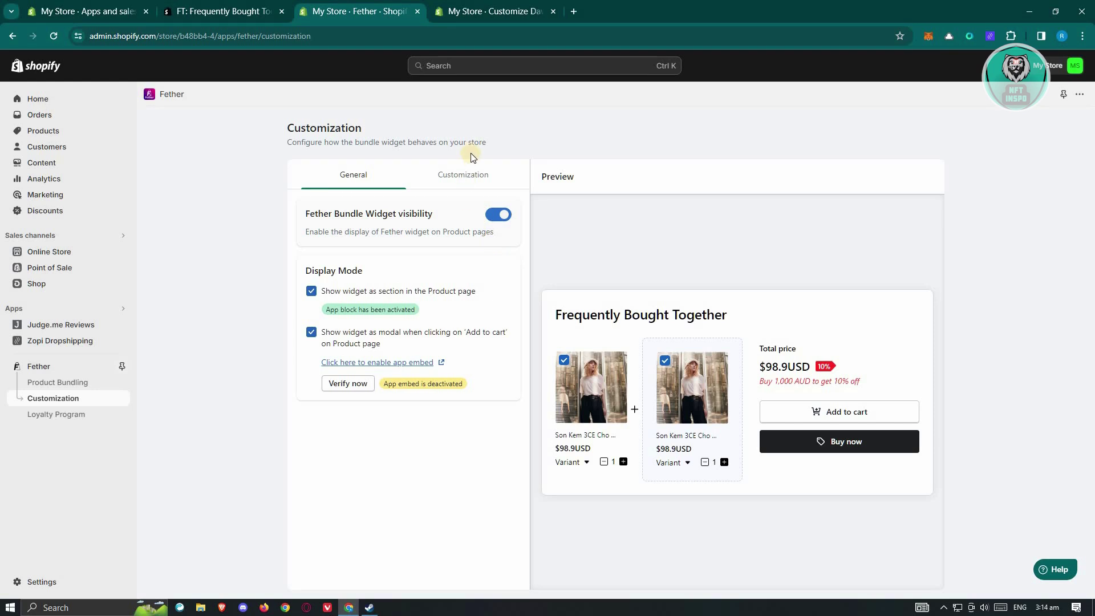
Check the widget's appearance settings, then view the live online store in a new tab
click(480, 176)
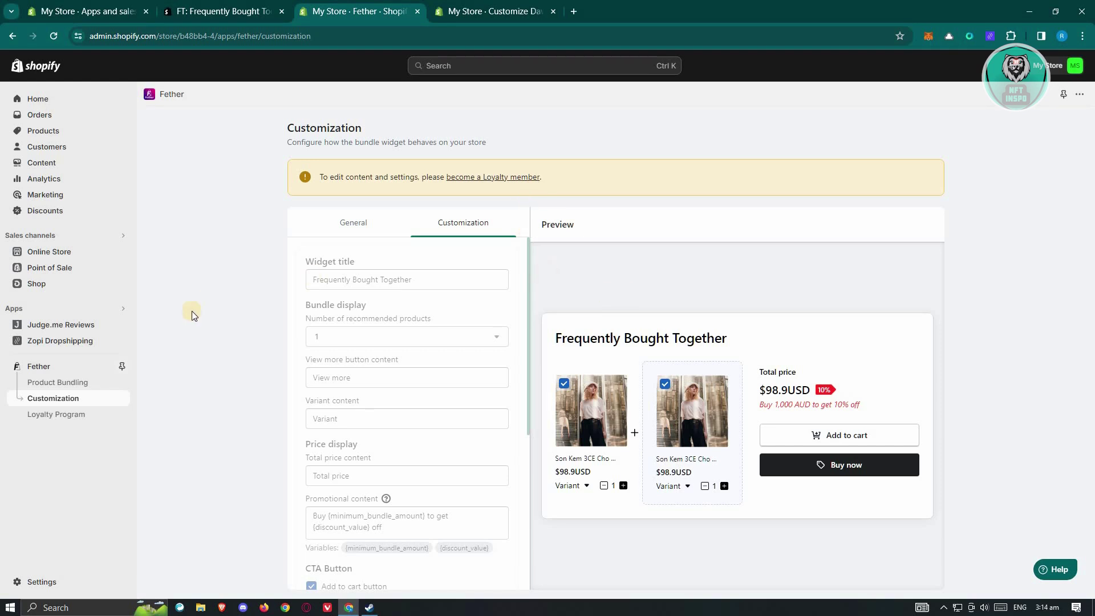
click(66, 252)
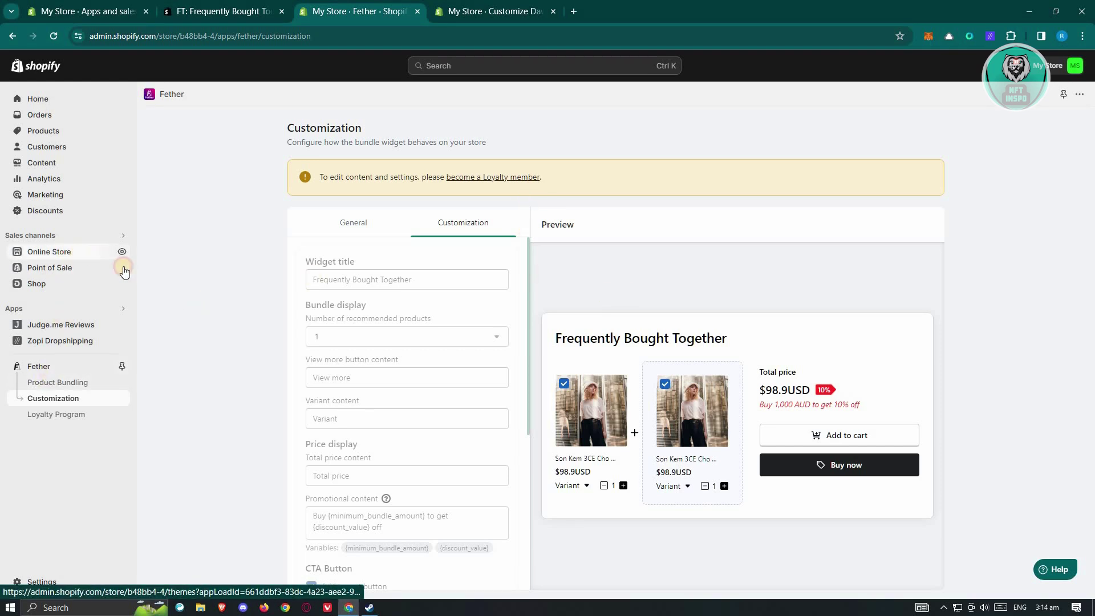
click(122, 252)
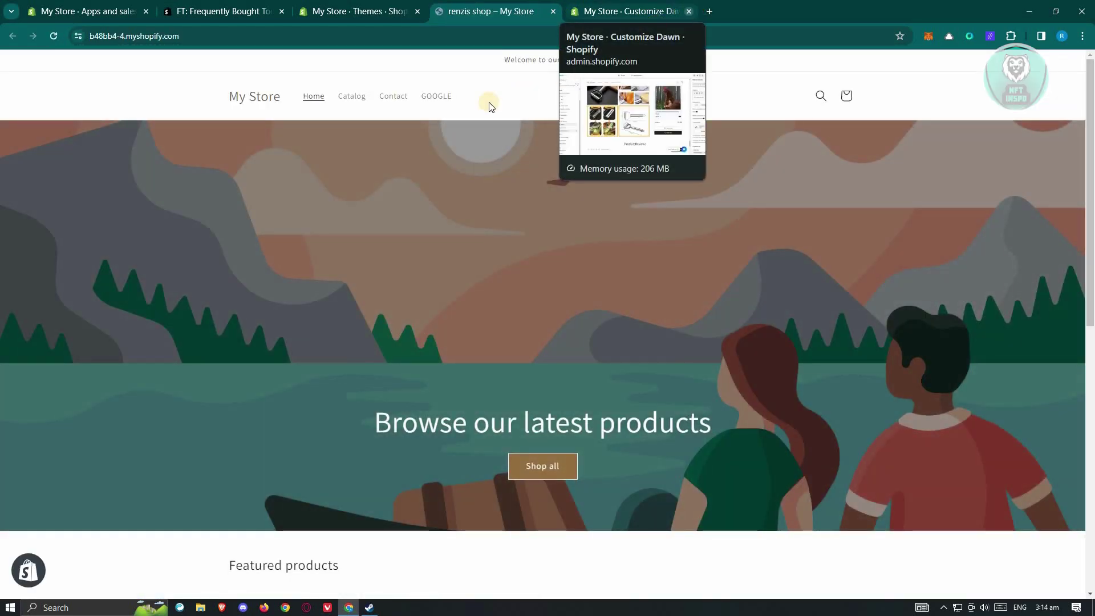
Browse the live Products catalog and the Chicken Arm Decoration page, closing the theme editor tab
scroll(530, 324, down, 4)
scroll(391, 127, up, 4)
click(363, 97)
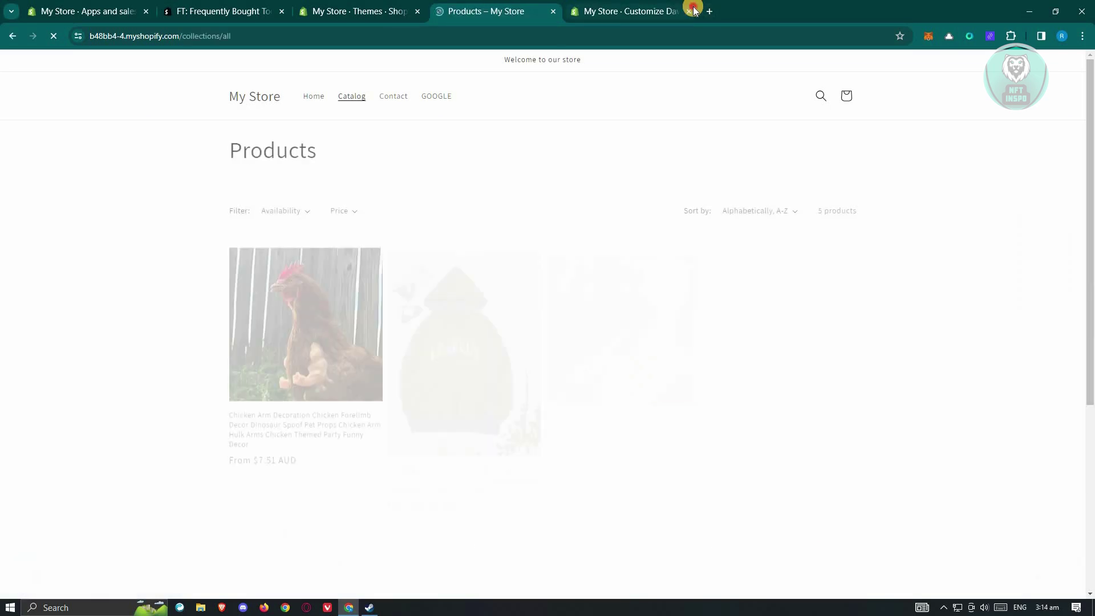
click(689, 10)
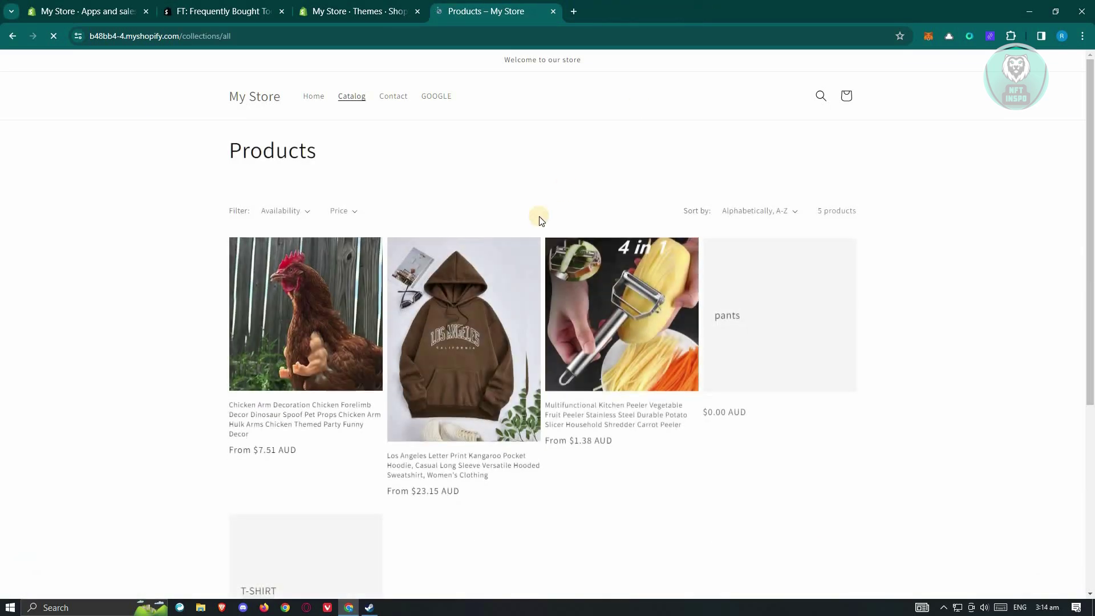
scroll(518, 203, down, 1)
click(374, 377)
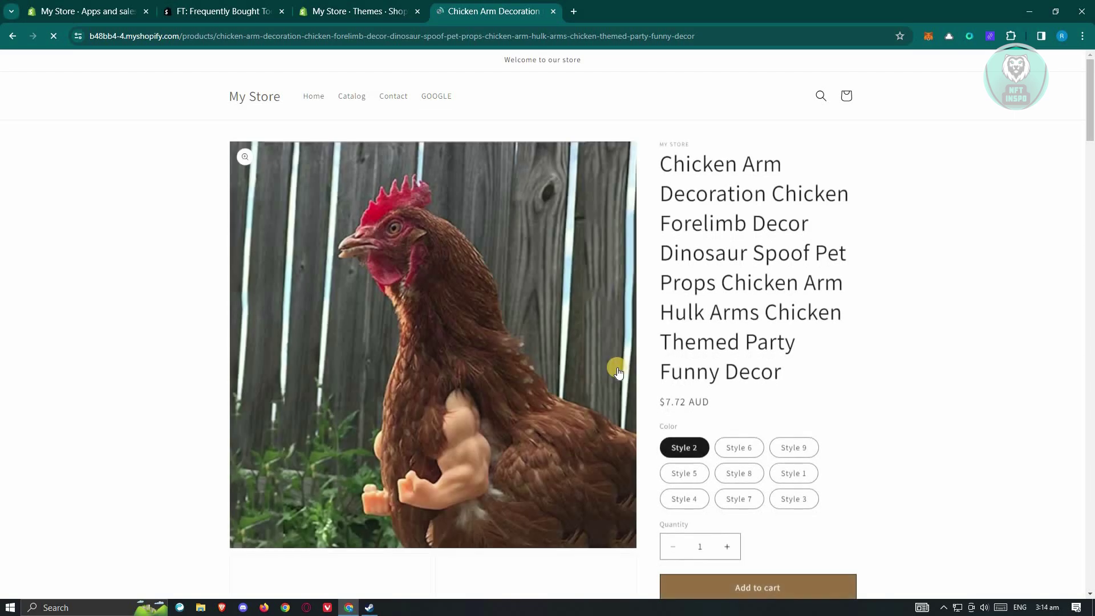
scroll(622, 360, down, 6)
scroll(629, 355, down, 15)
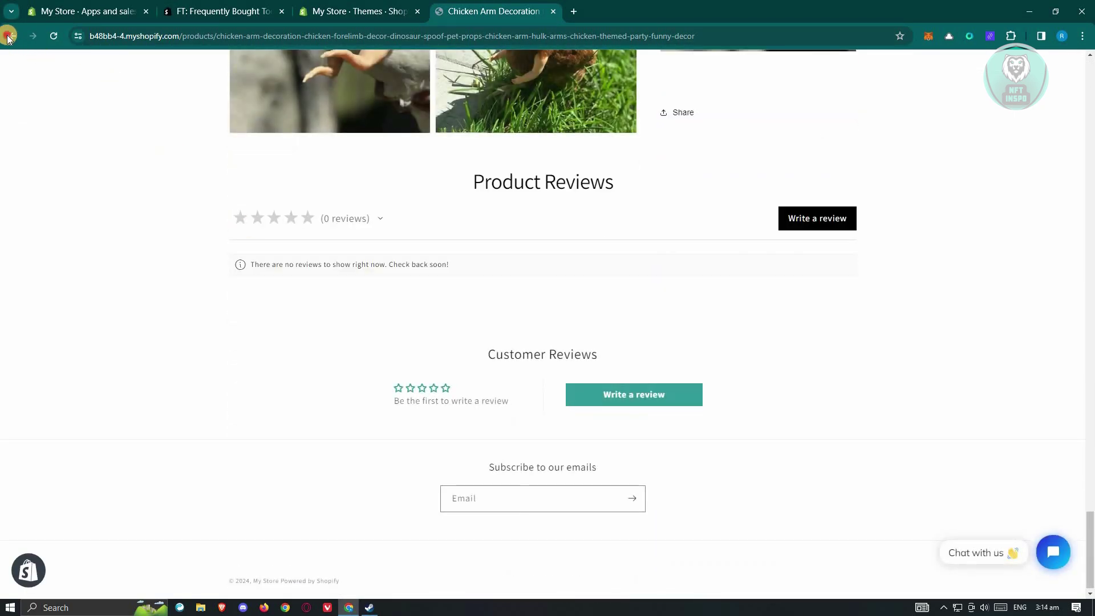
click(7, 37)
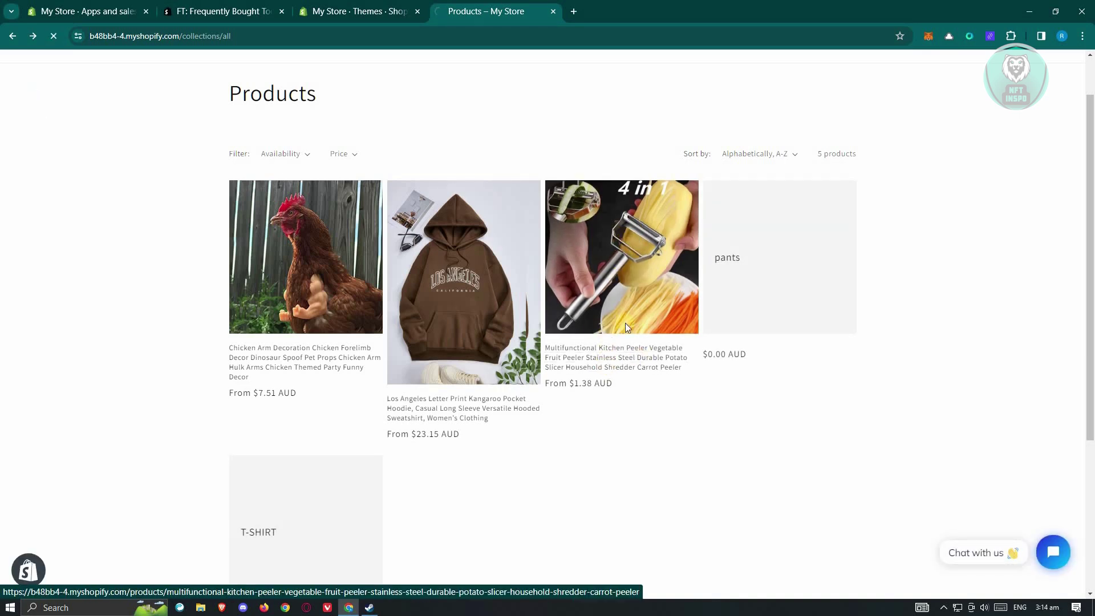
Open the live kitchen peeler page and scroll to its Frequently Bought Together bundle
click(608, 370)
scroll(697, 317, down, 5)
scroll(699, 326, down, 15)
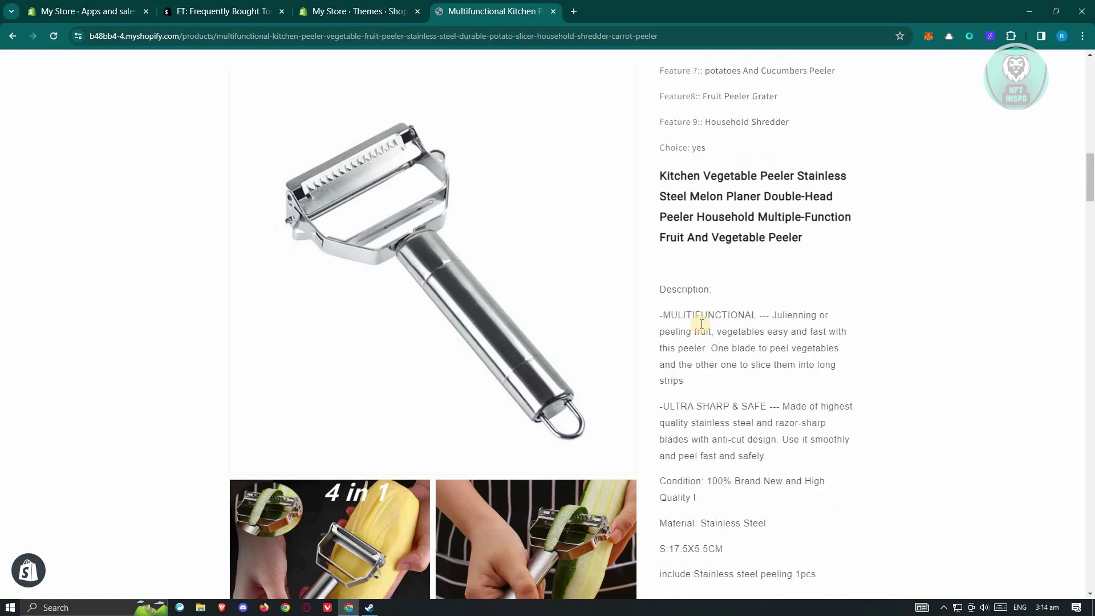
scroll(699, 334, down, 15)
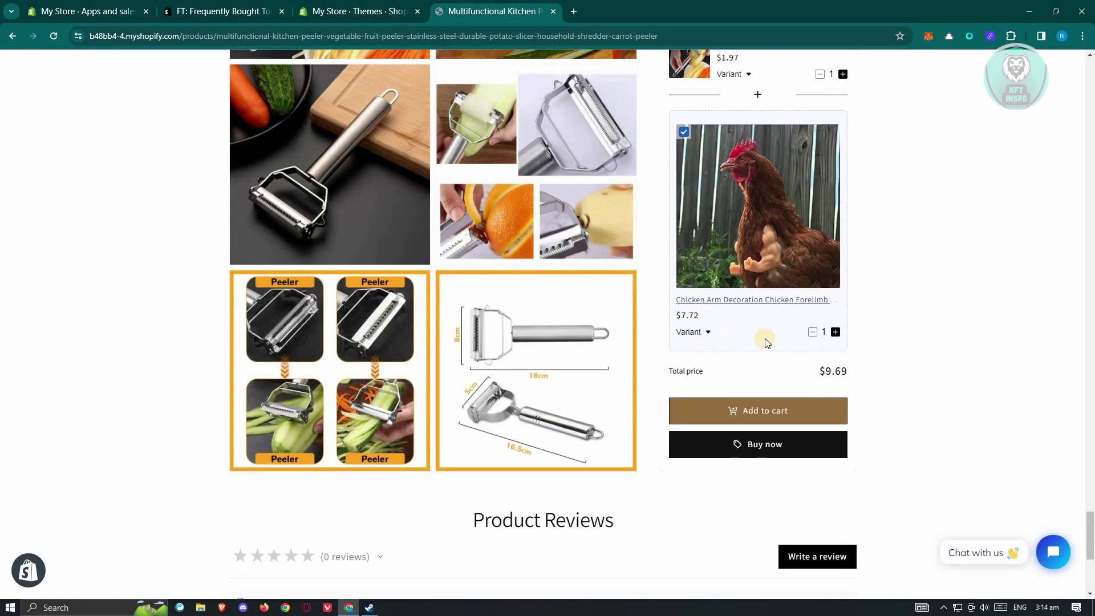
scroll(756, 292, up, 2)
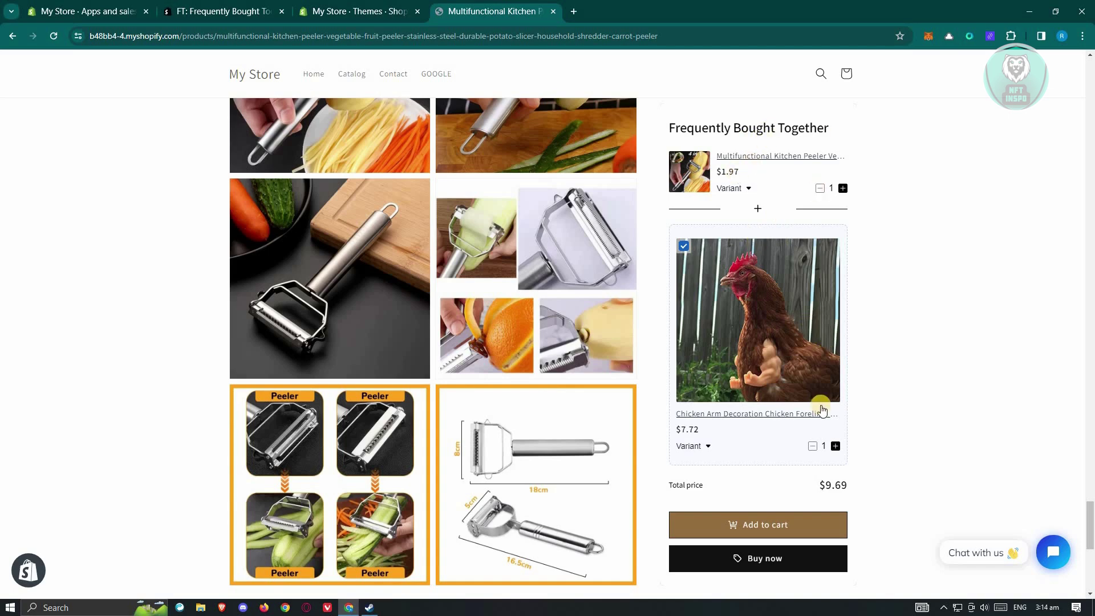
scroll(787, 433, down, 3)
scroll(755, 437, up, 2)
scroll(707, 217, up, 1)
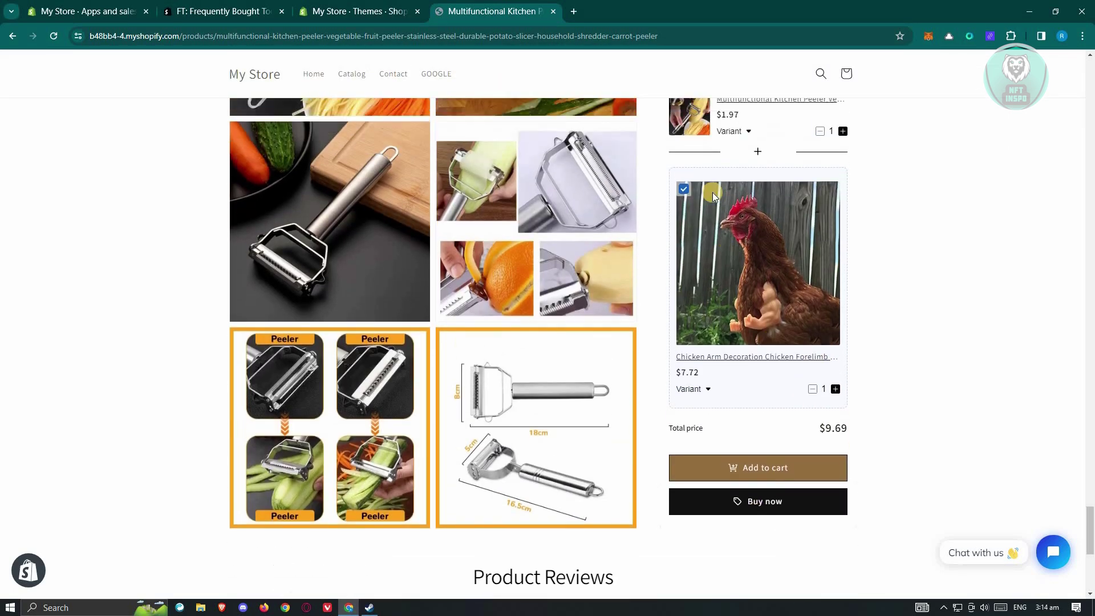
Toggle the Chicken Arm Decoration item and try adding the $9.69 bundle to the cart
click(685, 187)
click(752, 471)
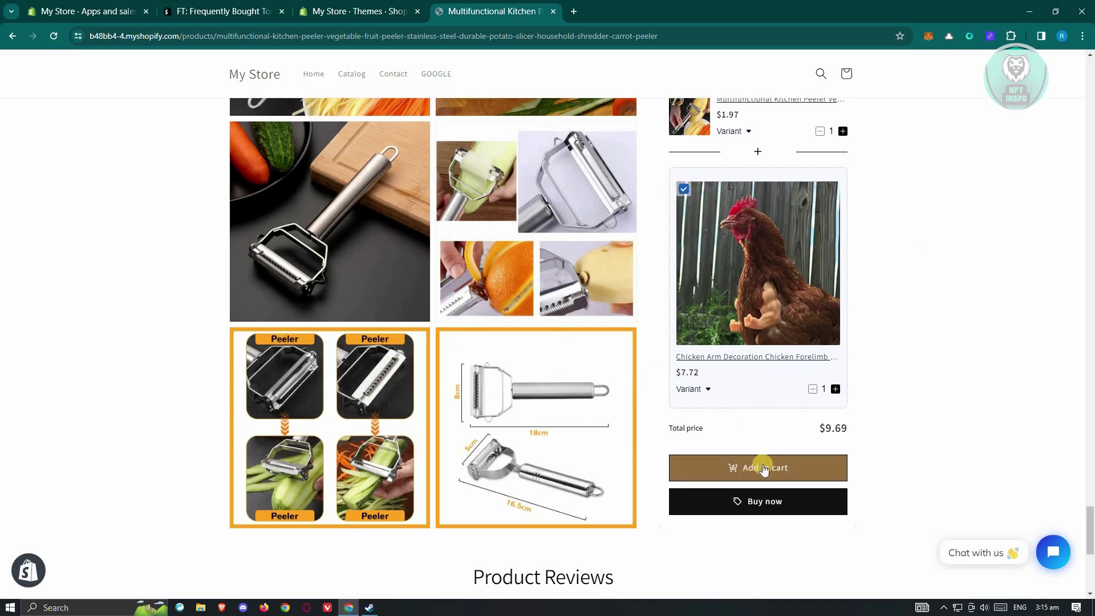
scroll(825, 435, up, 2)
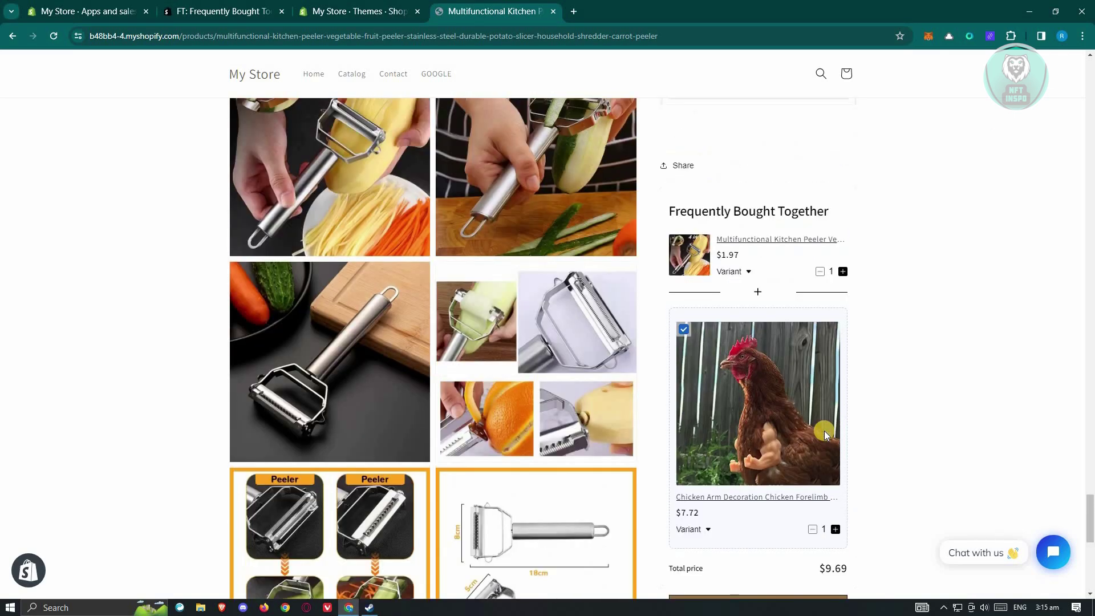
scroll(825, 433, up, 6)
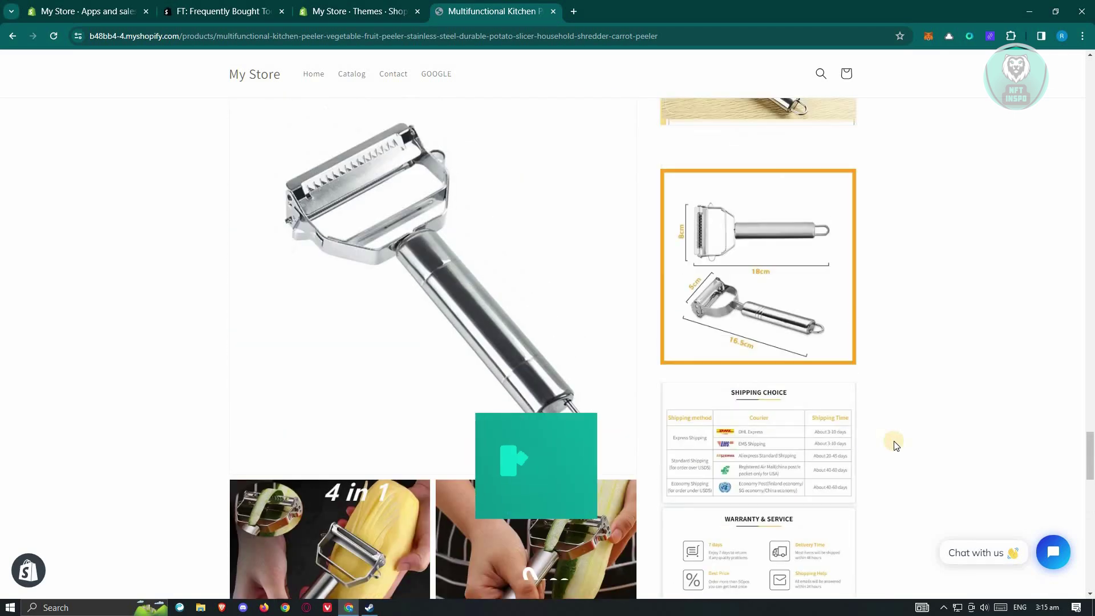